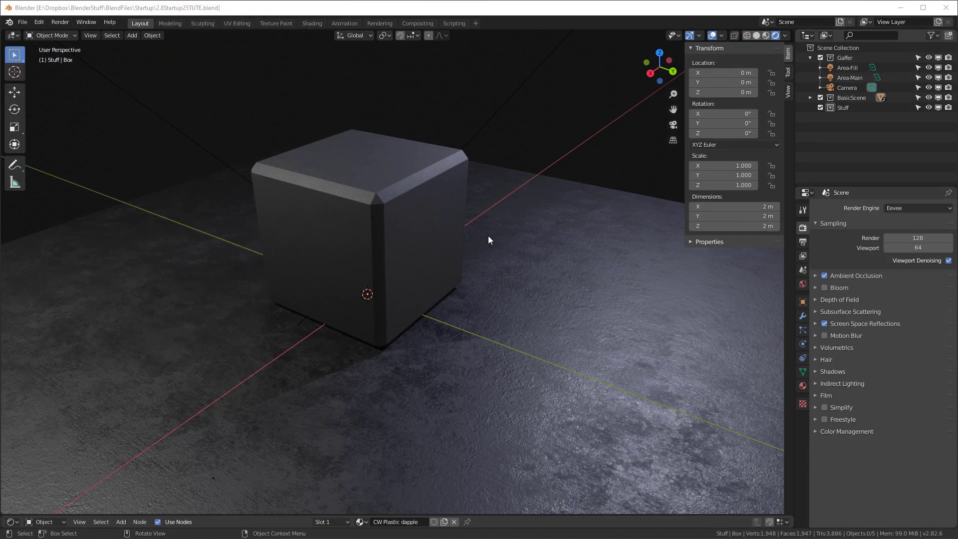
- Install the add-on from kitops-2.8-1.15.3-FREE.zip in the KITOPSbuilds folder and enable KIT OPS
left_click(39, 23)
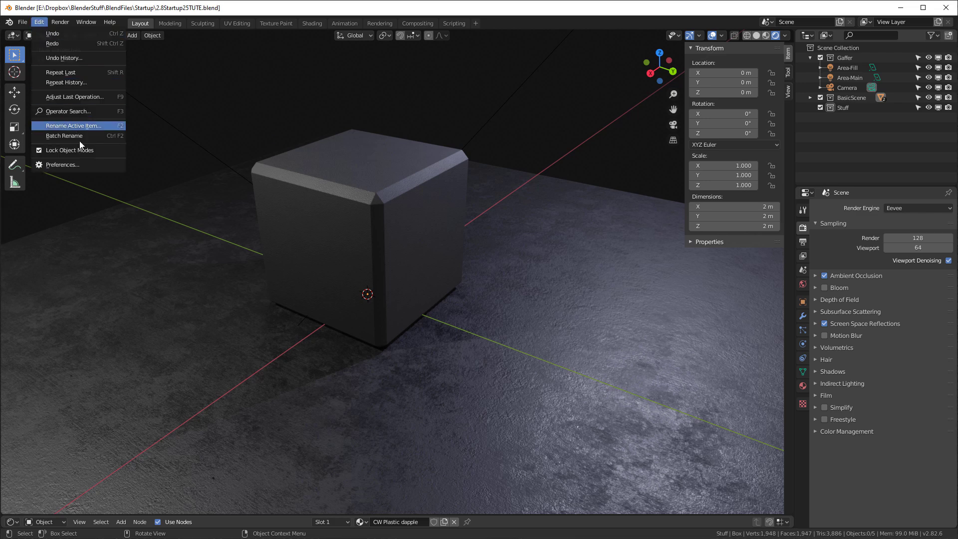
left_click(88, 167)
left_click_drag(280, 85, 309, 94)
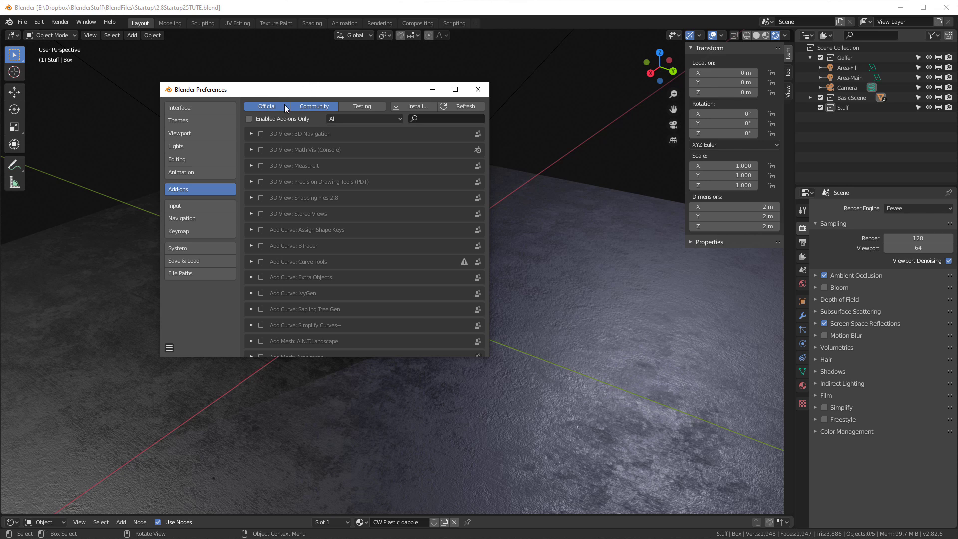
left_click(416, 107)
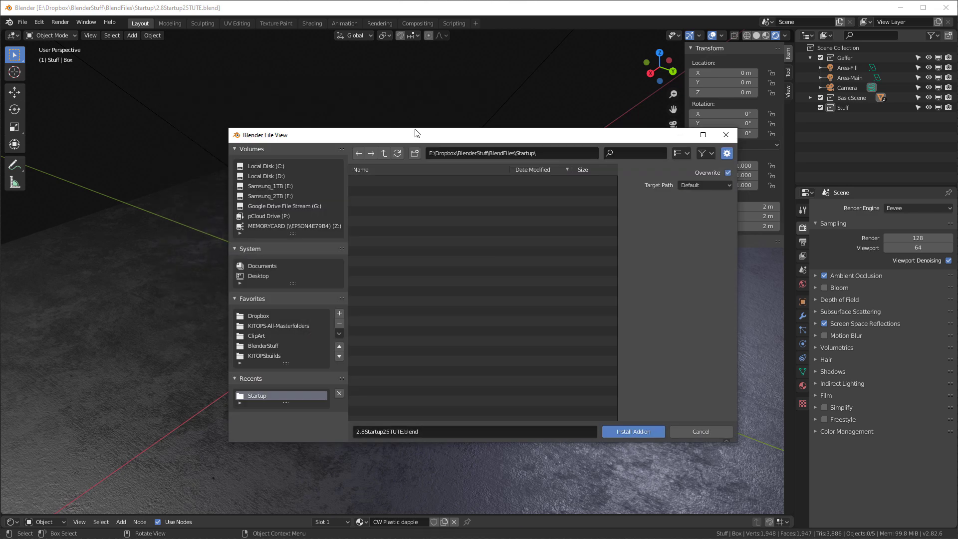
left_click(266, 355)
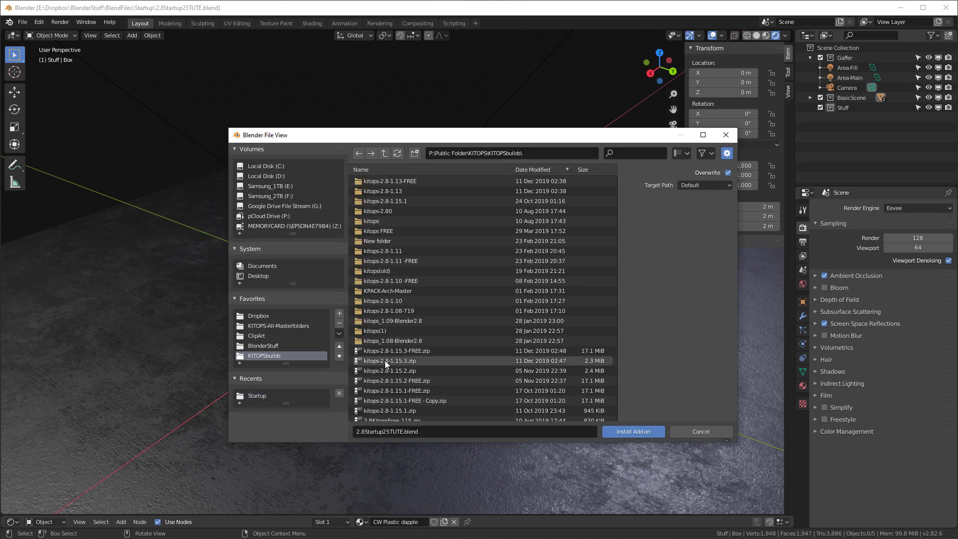
left_click(392, 350)
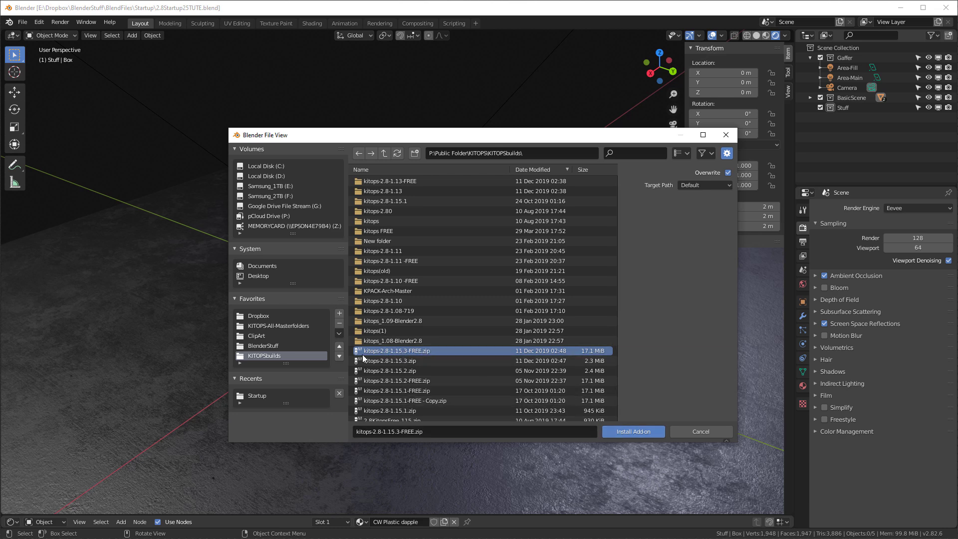
left_click(624, 432)
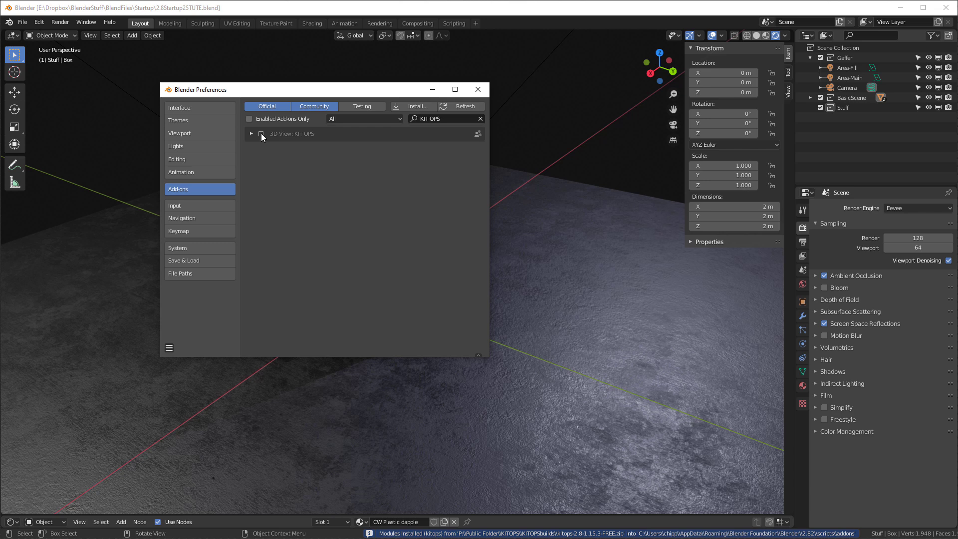
left_click(261, 134)
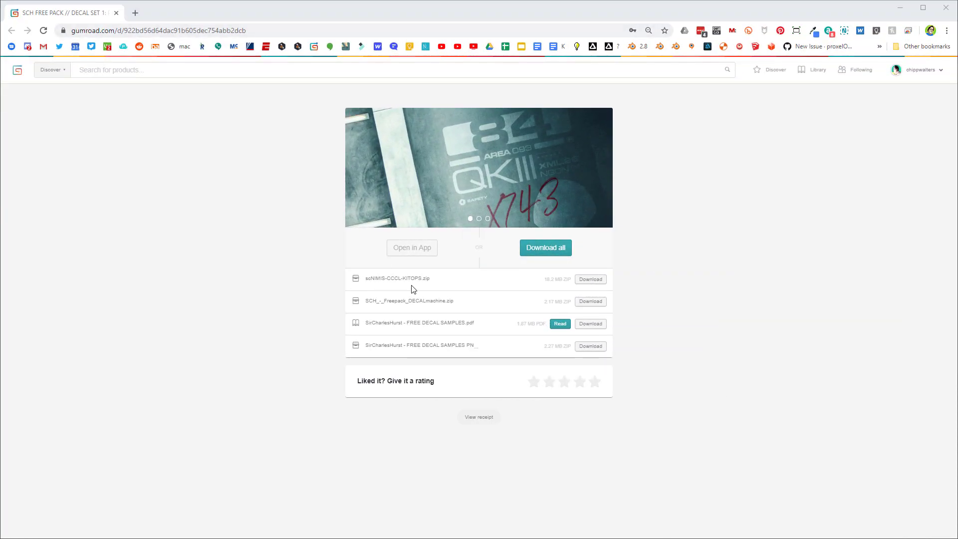
- Switch to the browser, download scNIMIS-CCCL-KITOPS.zip from the Gumroad page and extract it to the default folder in Downloads
left_click(591, 279)
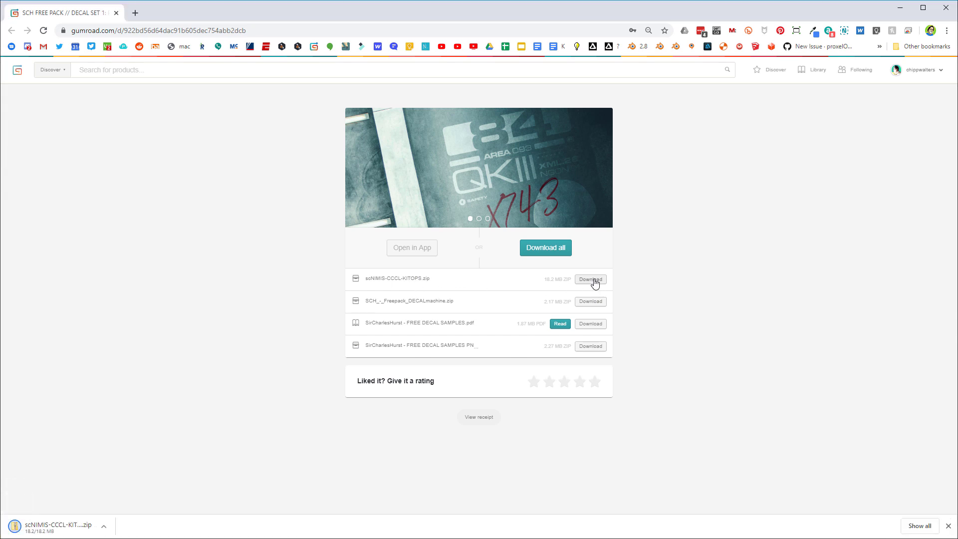
left_click(55, 527)
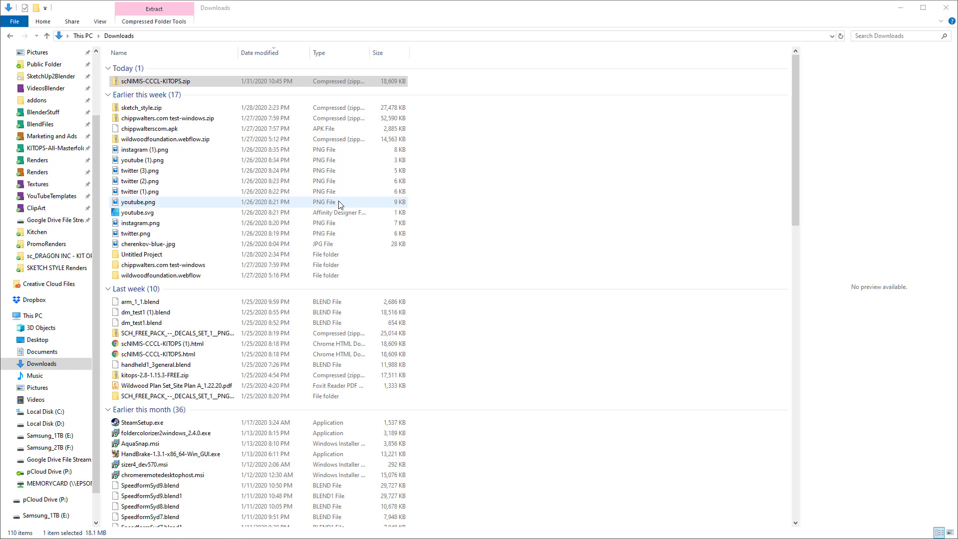
right_click(159, 86)
left_click(186, 114)
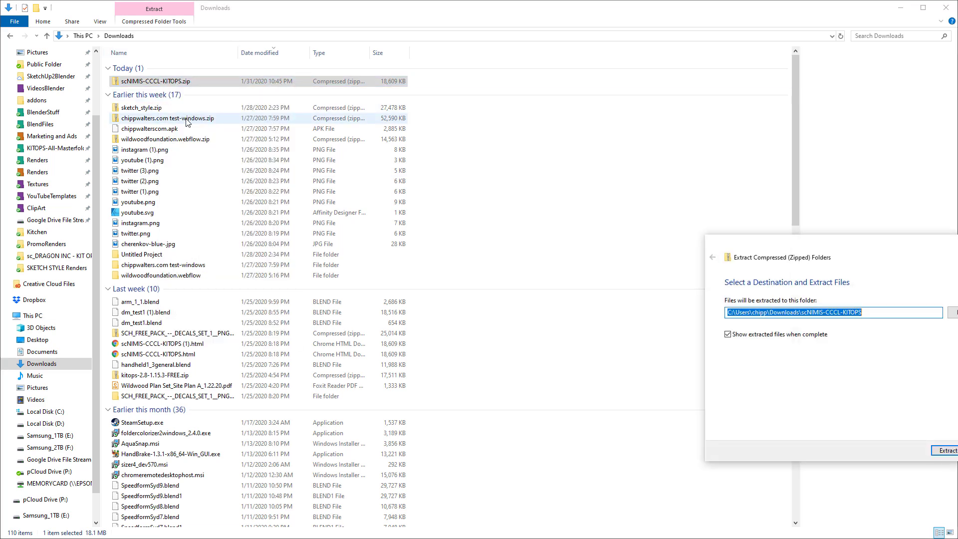
key("Return")
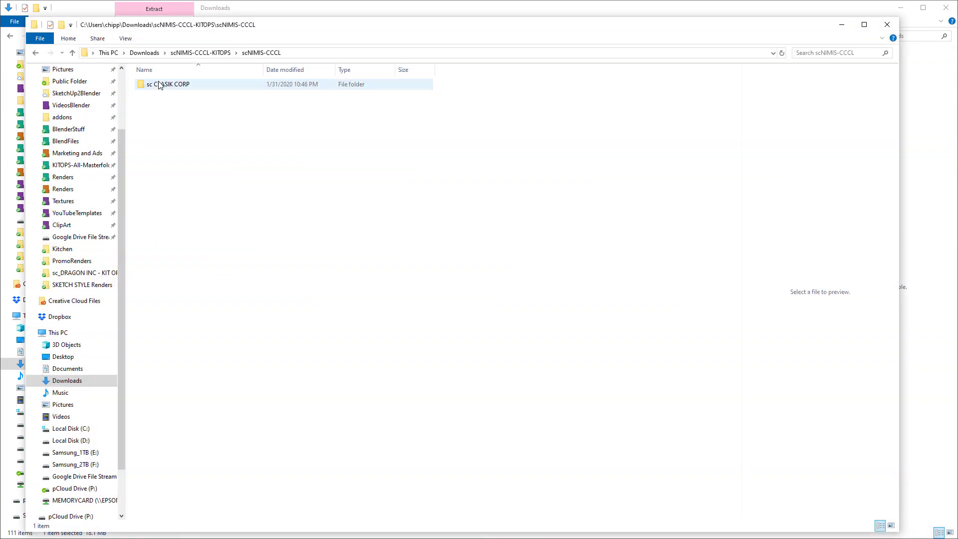
- Examine the contents of the extracted sc CLASIK CORP folder and return to the folder containing scNIMIS-CCCL
double_click(164, 87)
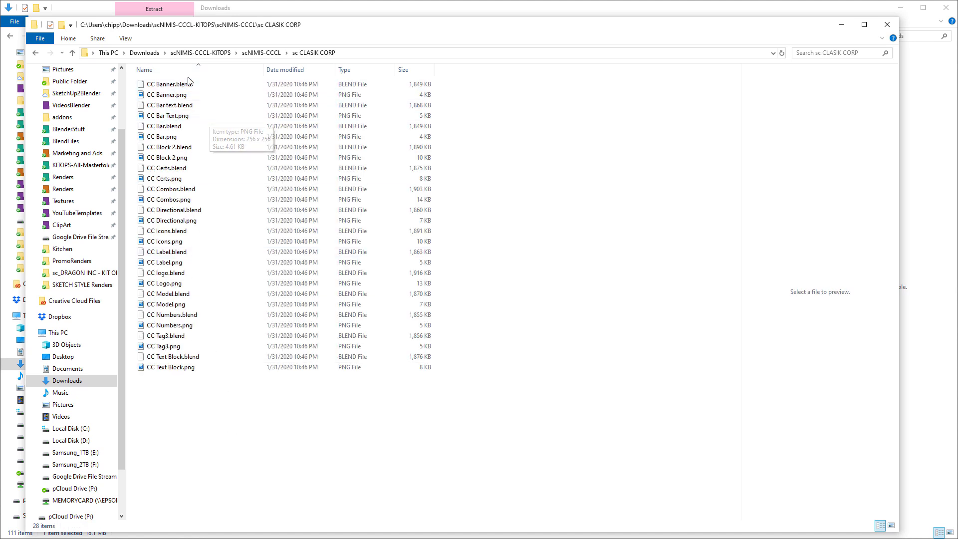
key("alt+Up")
key("alt+Up")
left_click(167, 92)
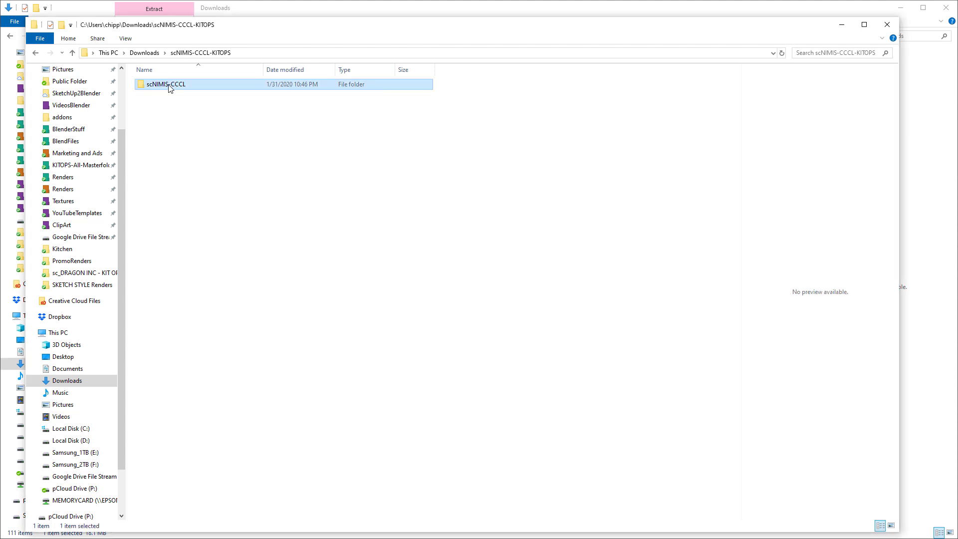
left_click(293, 200)
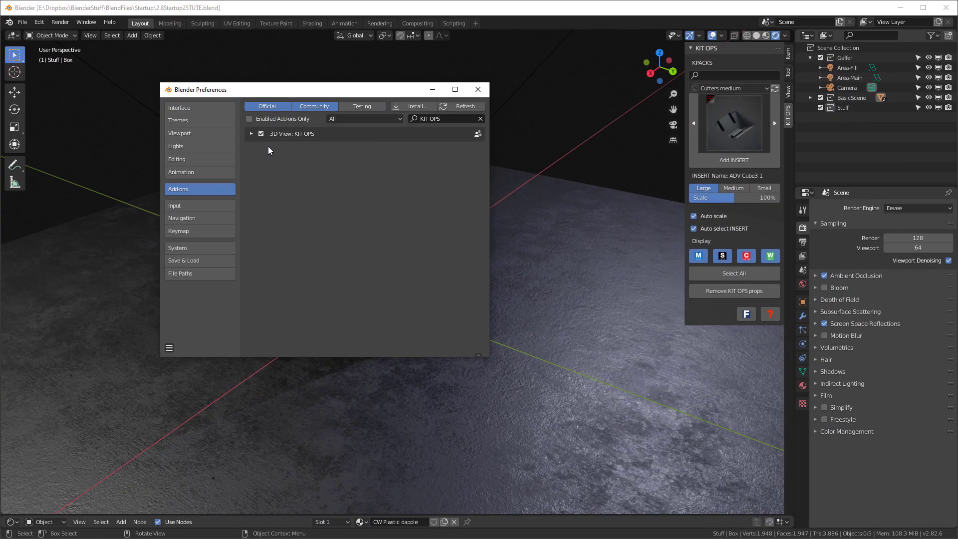
- Switch back to Blender and add the extracted scNIMIS-CCCL folder as a new KPACK file path in the KIT OPS preferences
left_click(292, 134)
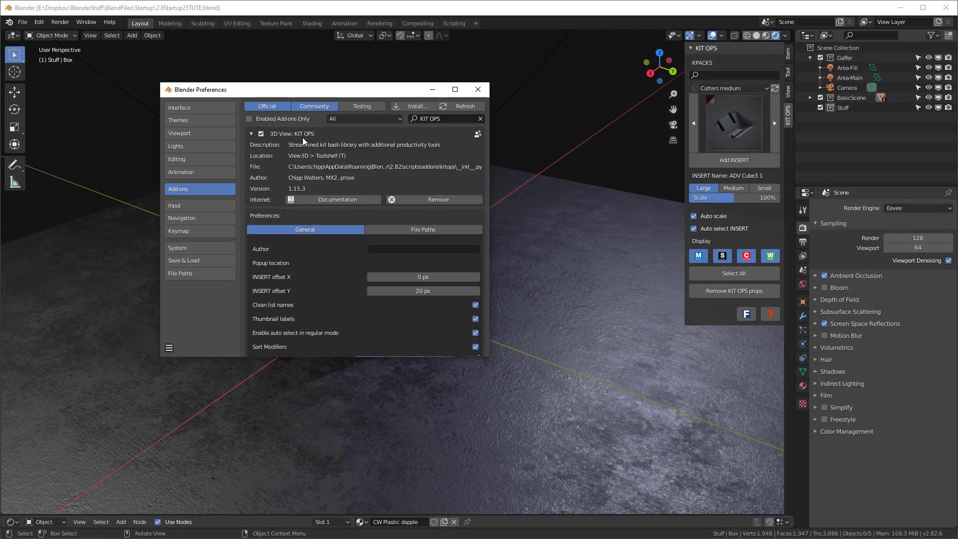
left_click(426, 229)
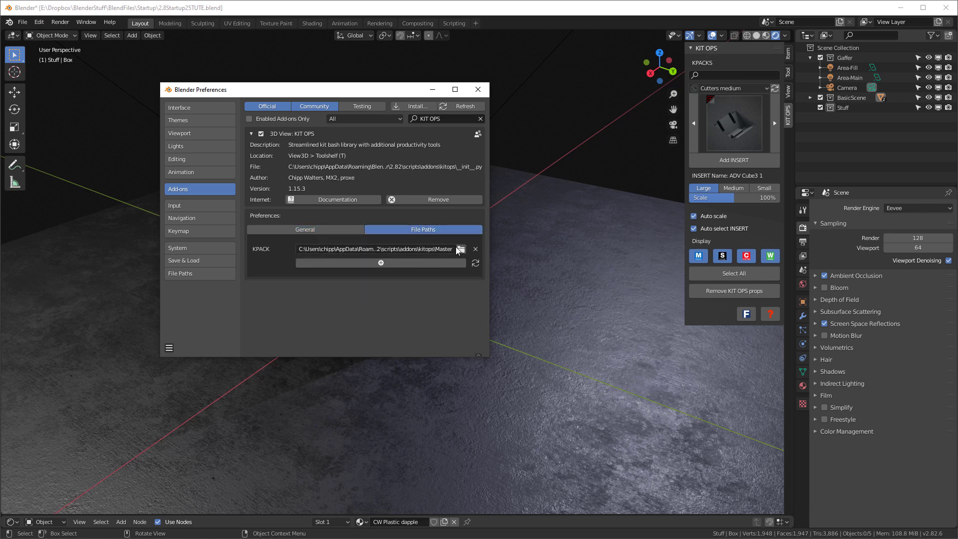
left_click(380, 263)
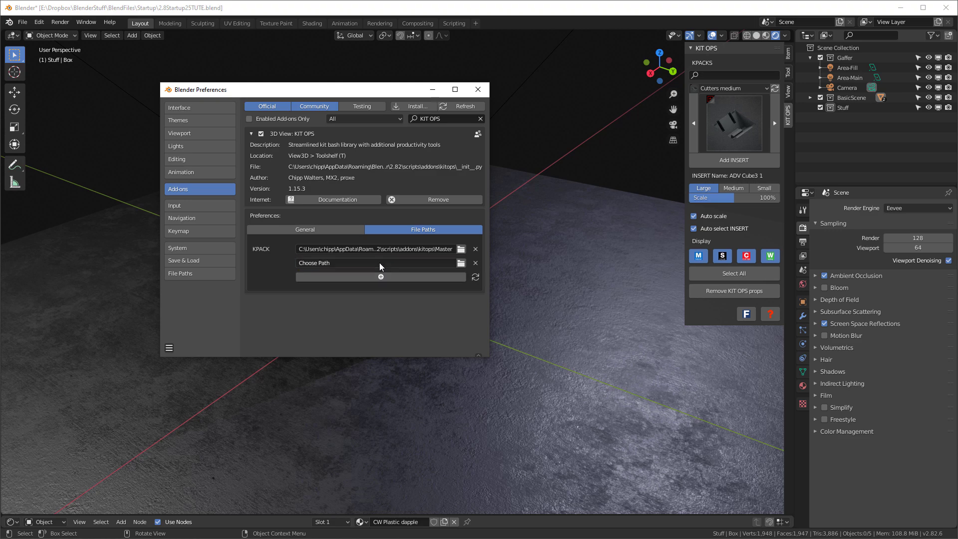
left_click(461, 264)
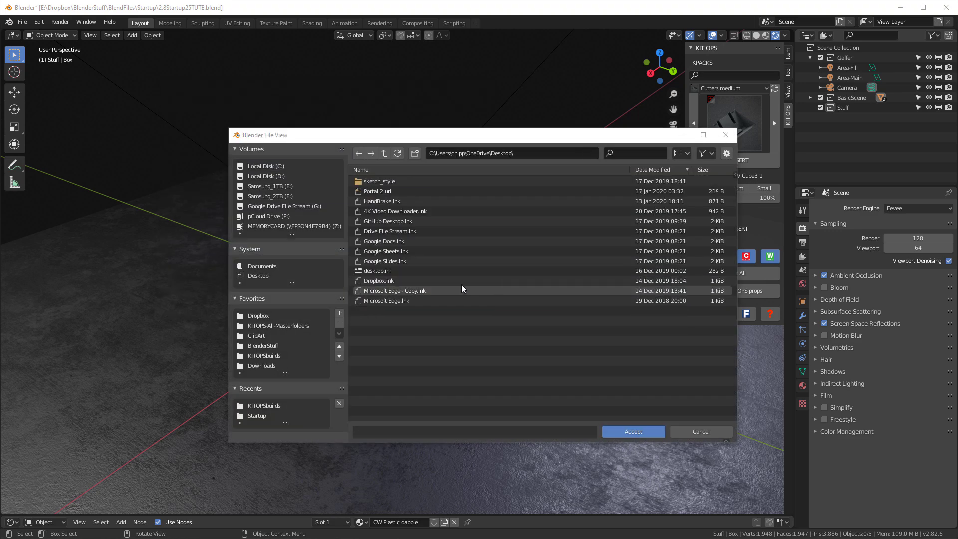
left_click(265, 364)
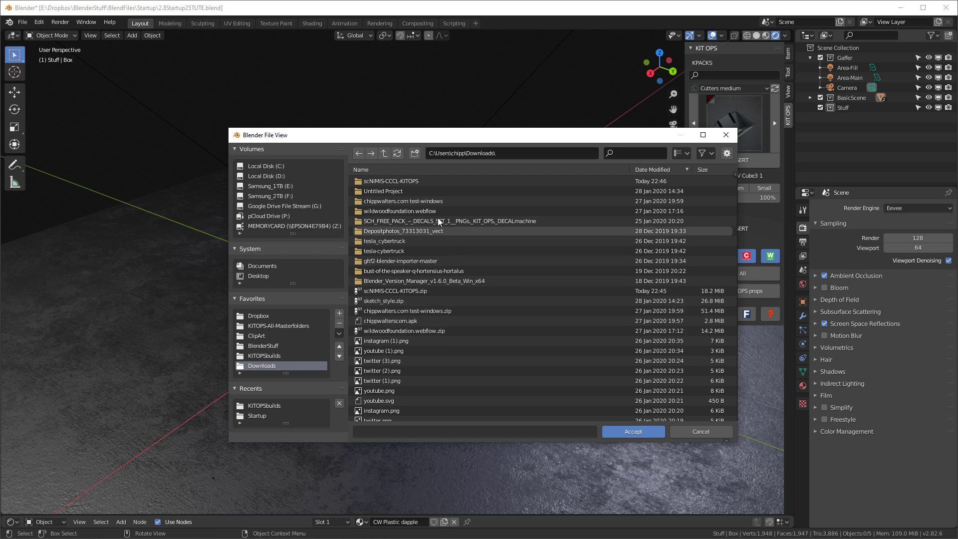
double_click(375, 180)
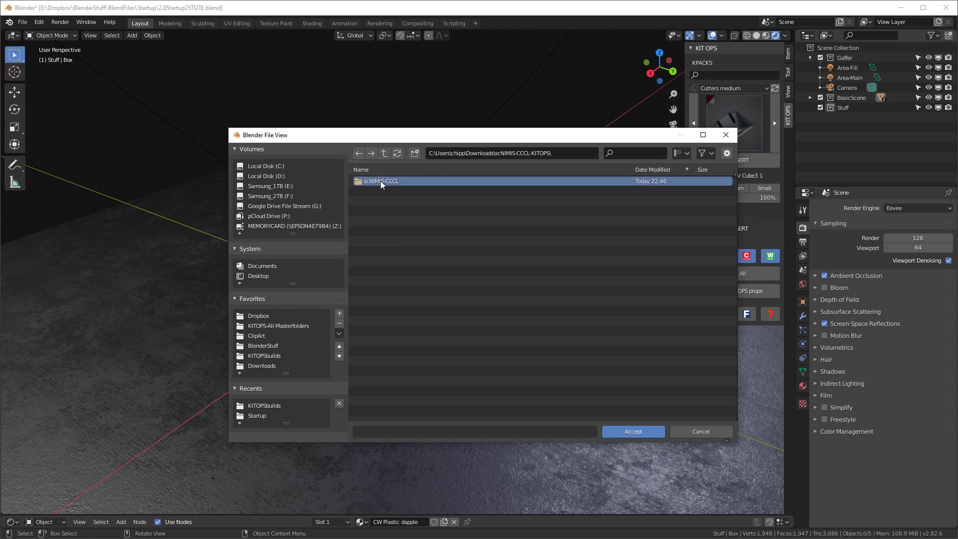
double_click(380, 180)
double_click(380, 181)
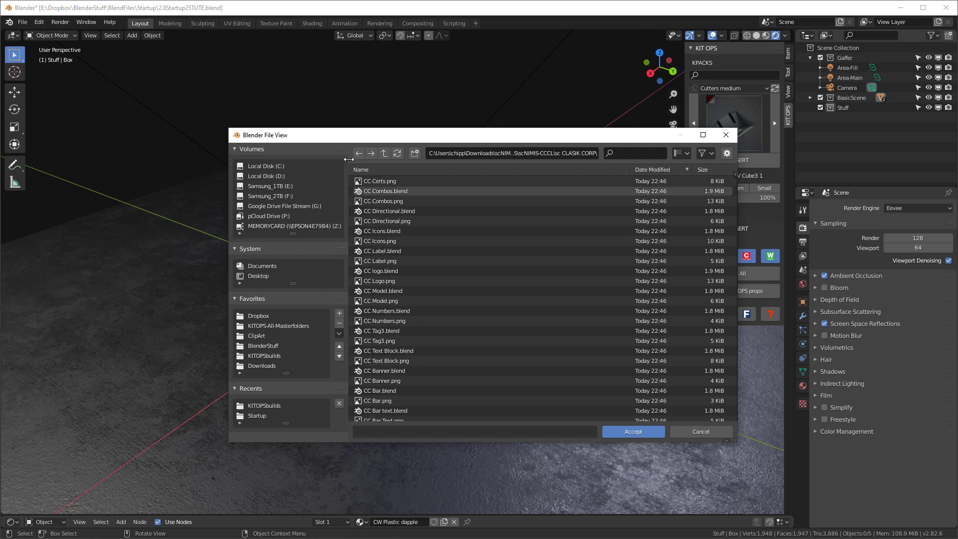
left_click(384, 153)
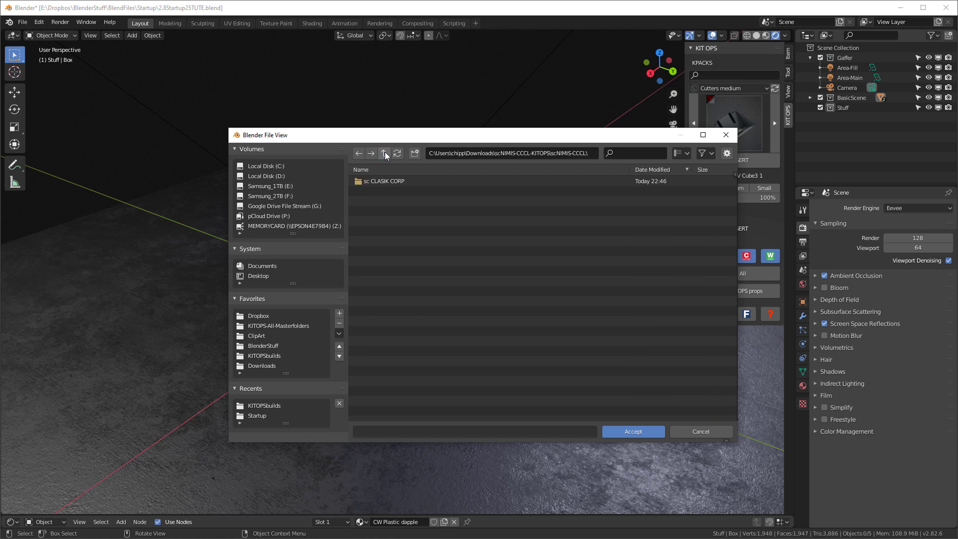
left_click(644, 434)
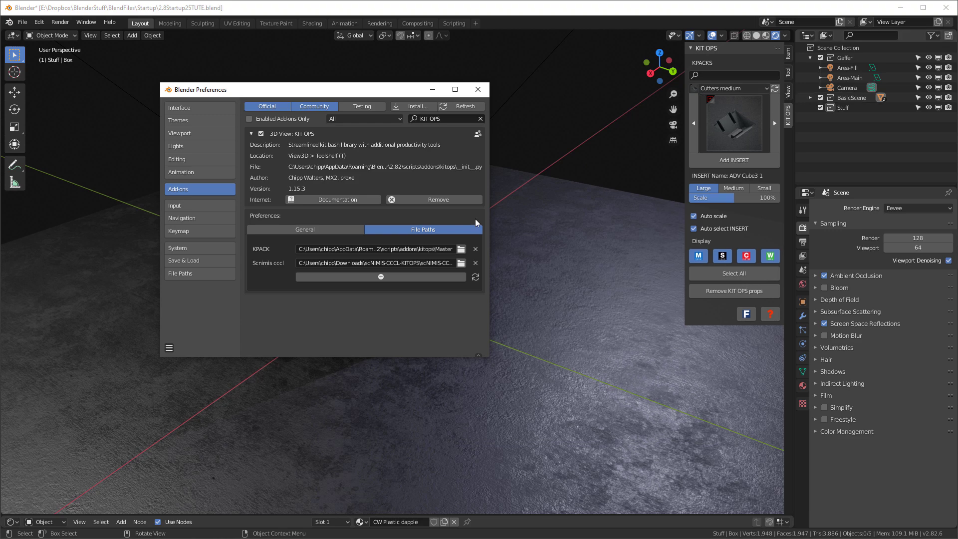
- Refresh the KPACKS list, then load the SC Clasik corp pack and view its INSERTs
left_click(774, 88)
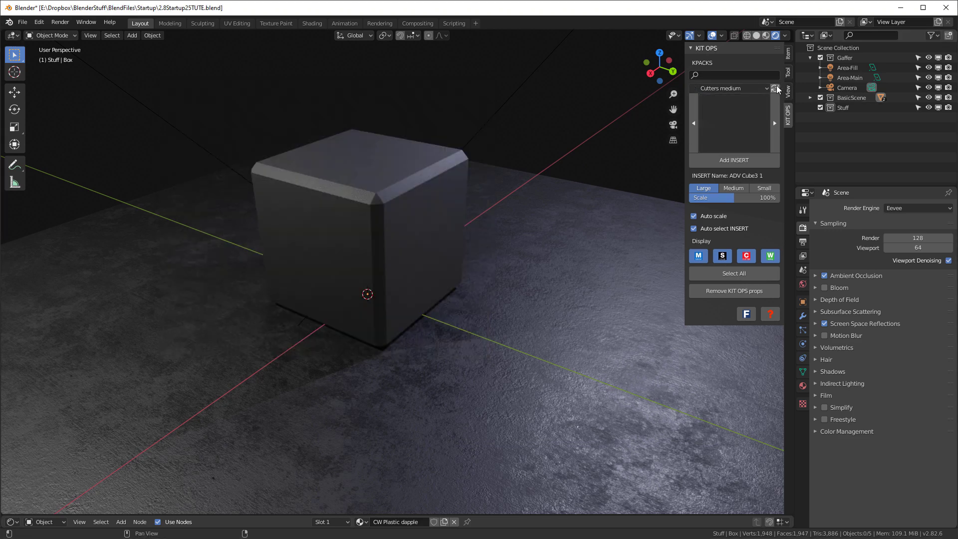
left_click(729, 89)
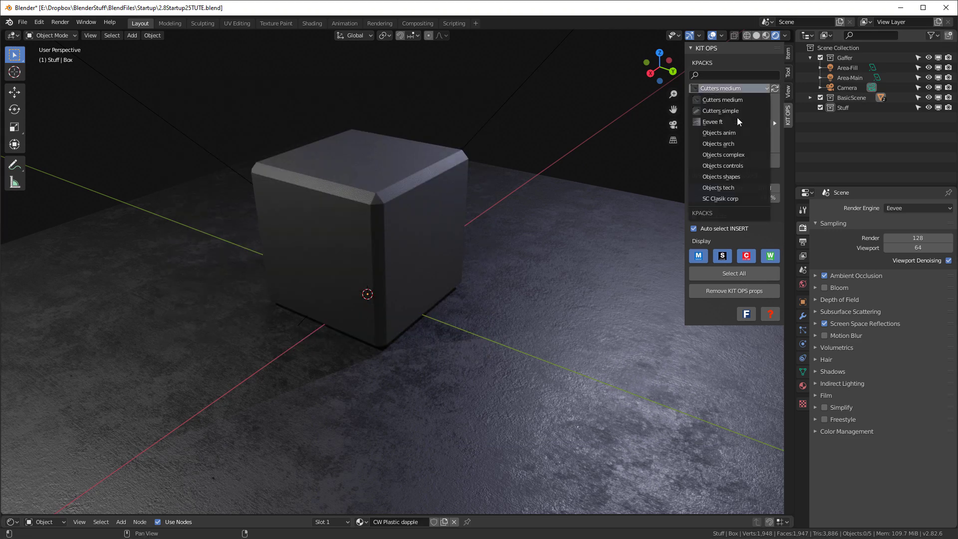
left_click(714, 198)
left_click(739, 128)
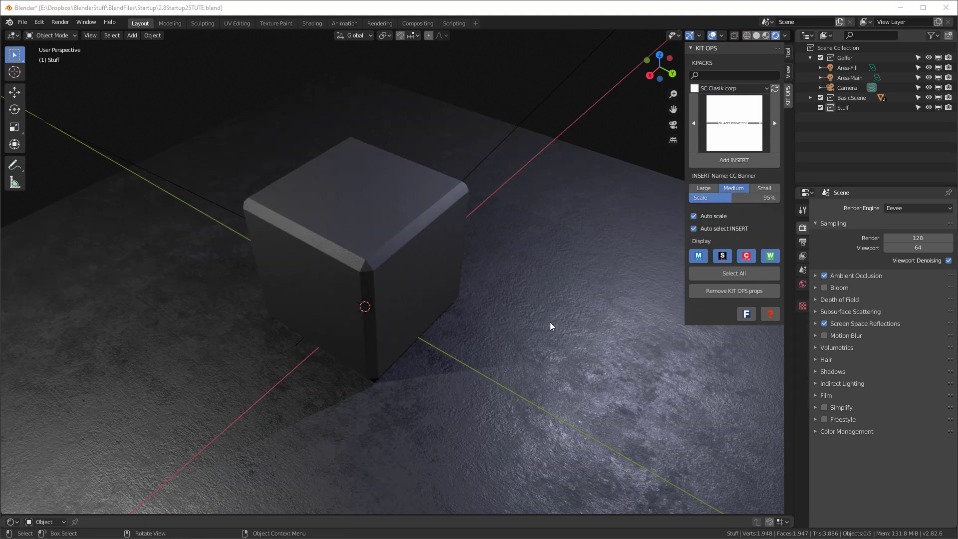
- With the box selected as the target, choose the ADV Cube7 3 INSERT from the Cutters medium KPACK
left_click(721, 89)
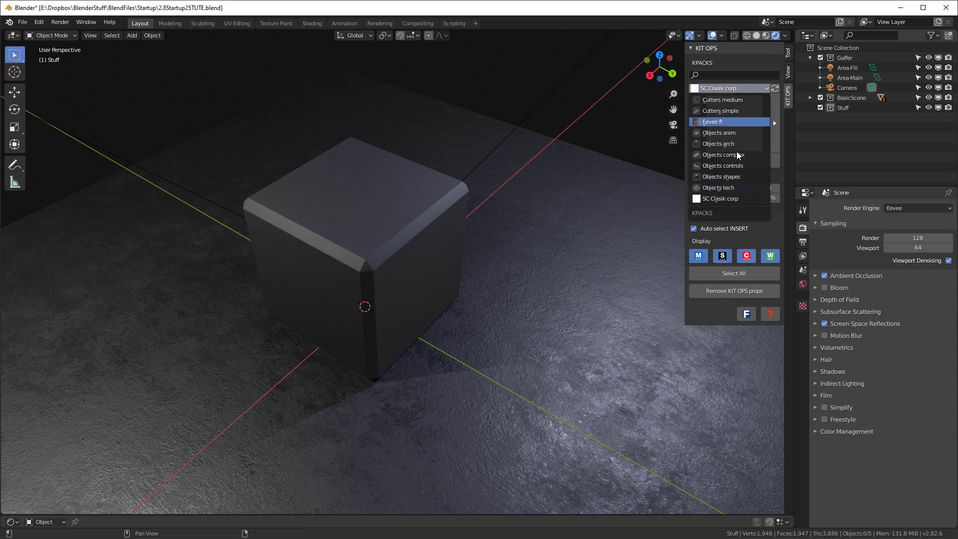
left_click(709, 99)
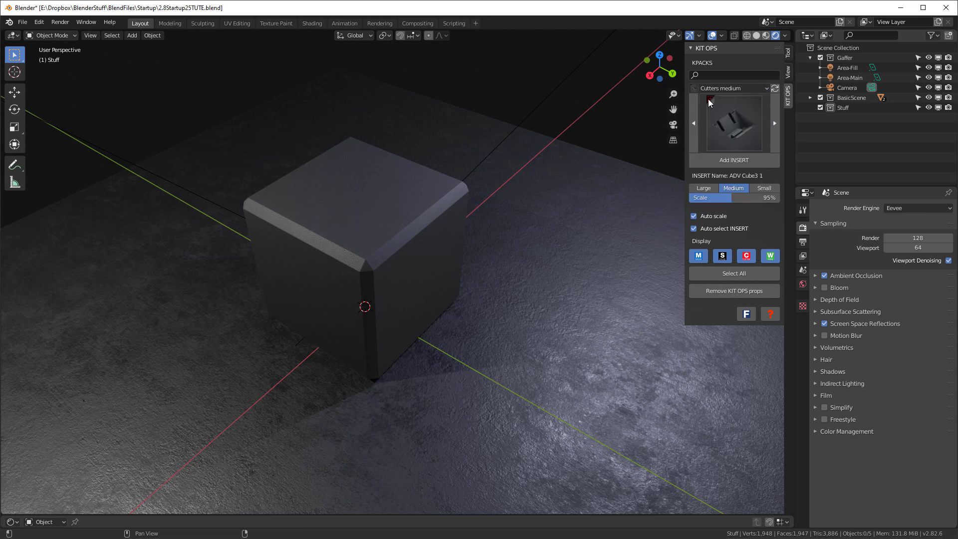
left_click(379, 201)
left_click(728, 127)
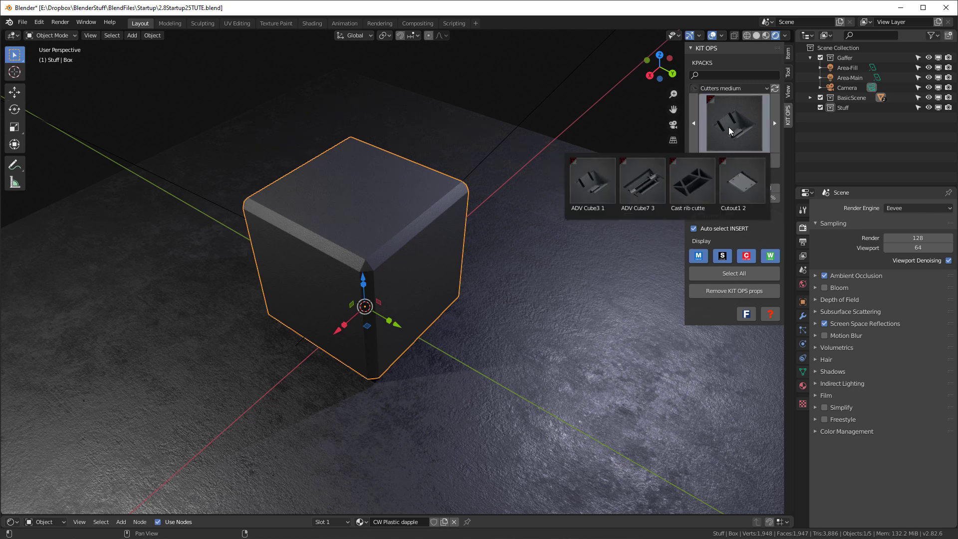
left_click(649, 187)
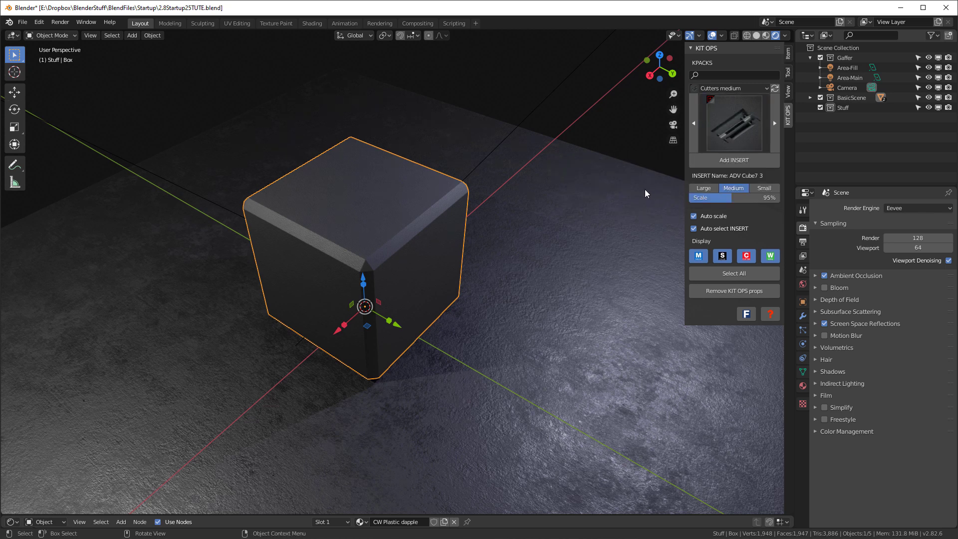
- Add the ADV Cube7 3 INSERT at Medium size and 97% scale, placing it on the box's upper face
left_click(733, 189)
left_click_drag(731, 198, 732, 198)
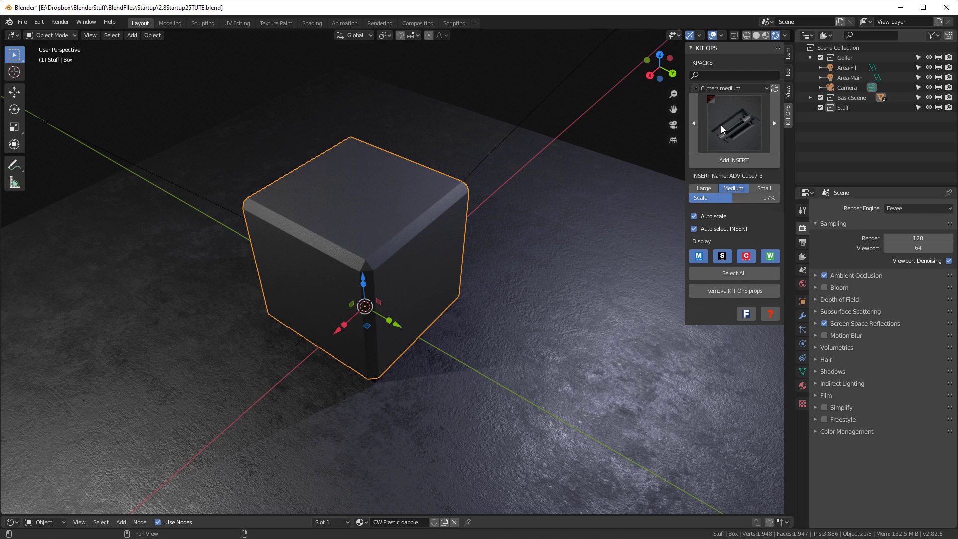
left_click(733, 161)
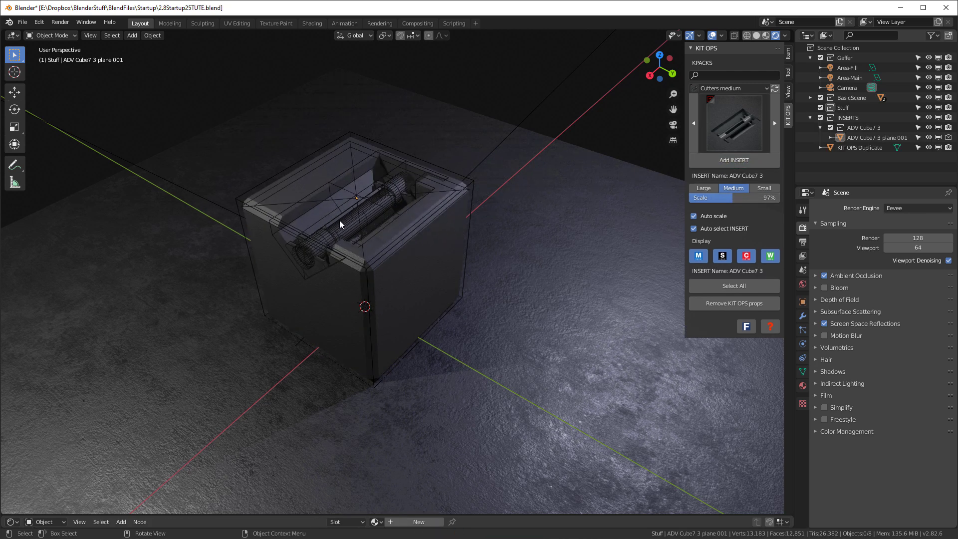
left_click(385, 200)
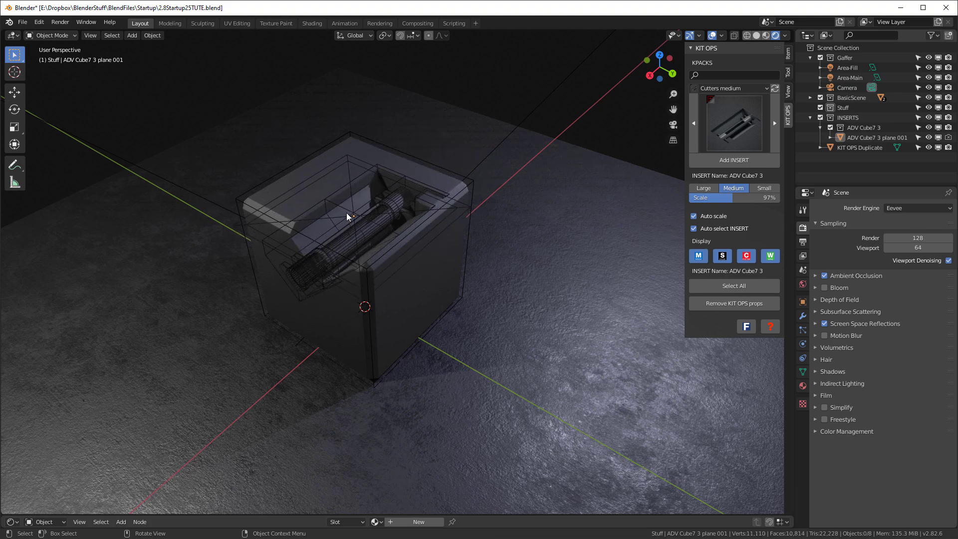
left_click(335, 198)
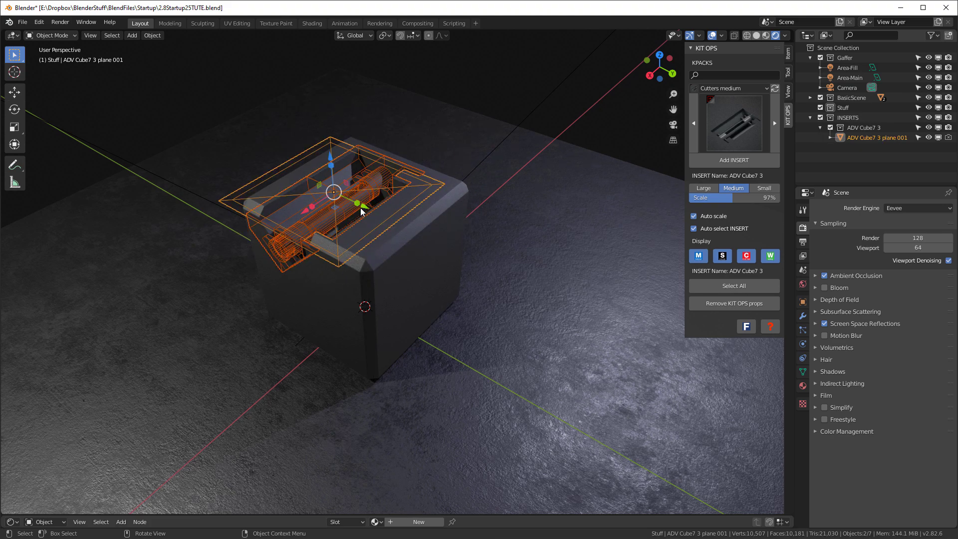
- Move the ADV Cube7 3 INSERT 0.034 m along Y and scale it up by a factor of 1.499
left_click_drag(362, 211, 365, 216)
key("s")
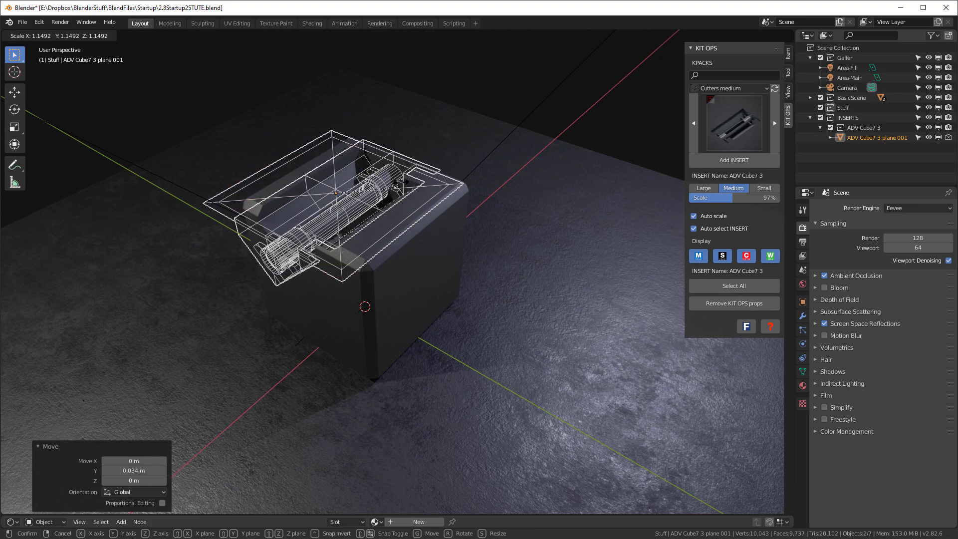
left_click(539, 77)
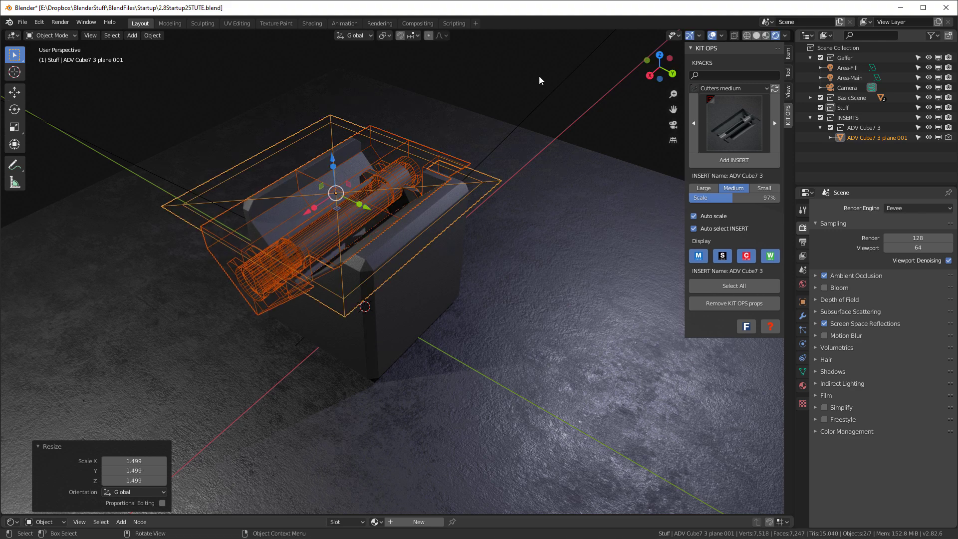
- Hide the viewport overlays and delete the ADV Cube7 3 INSERT from the box
left_click(712, 35)
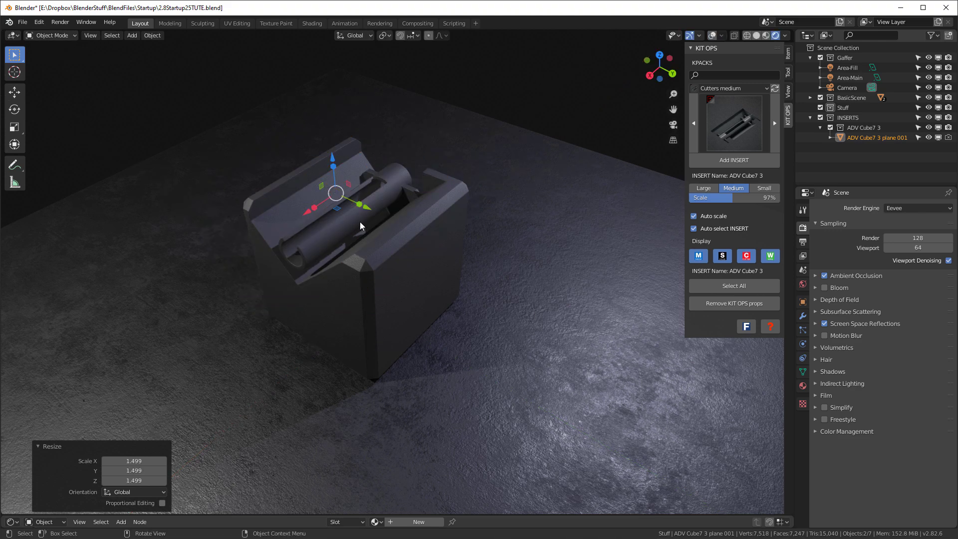
key("x")
left_click(348, 186)
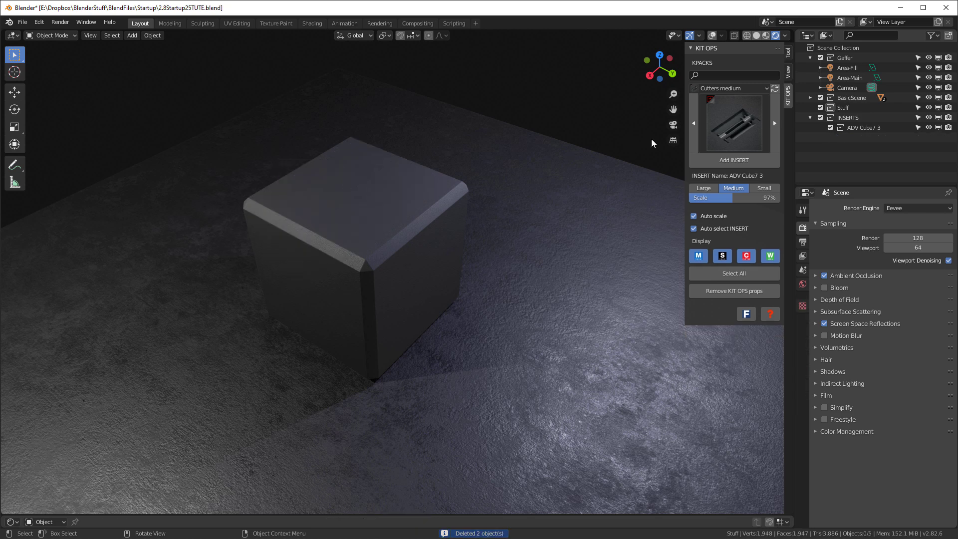
- Choose the CC Logo INSERT from the SC Clasik corp KPACK
left_click(723, 88)
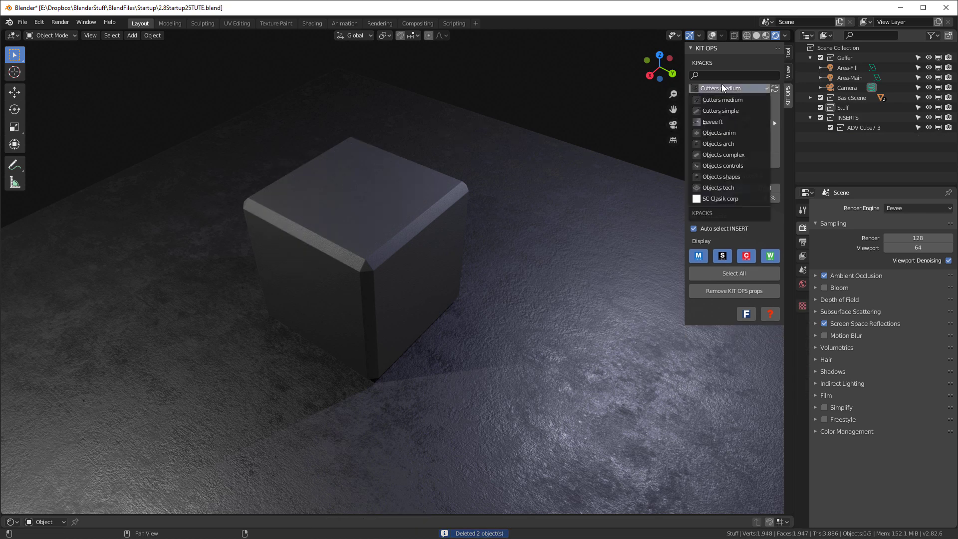
left_click(721, 198)
left_click(736, 121)
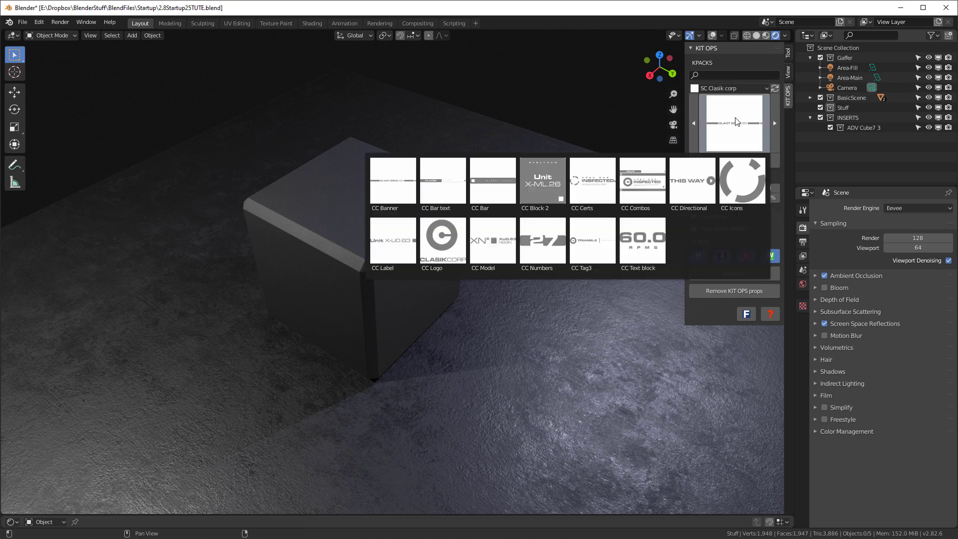
left_click(442, 239)
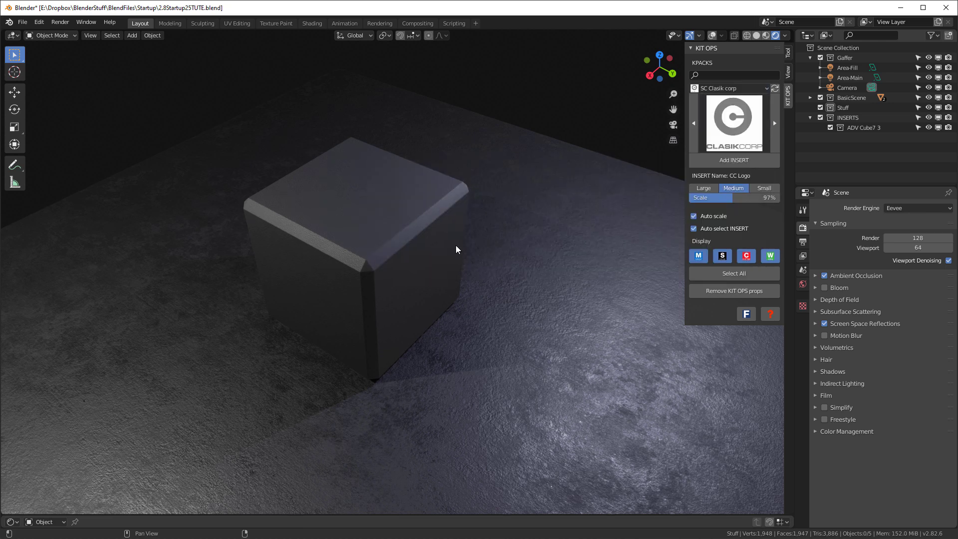
- With the box selected and the viewport overlays shown again, add the CC Logo INSERT onto the box's upper face
left_click(451, 210)
key("shift+alt+z")
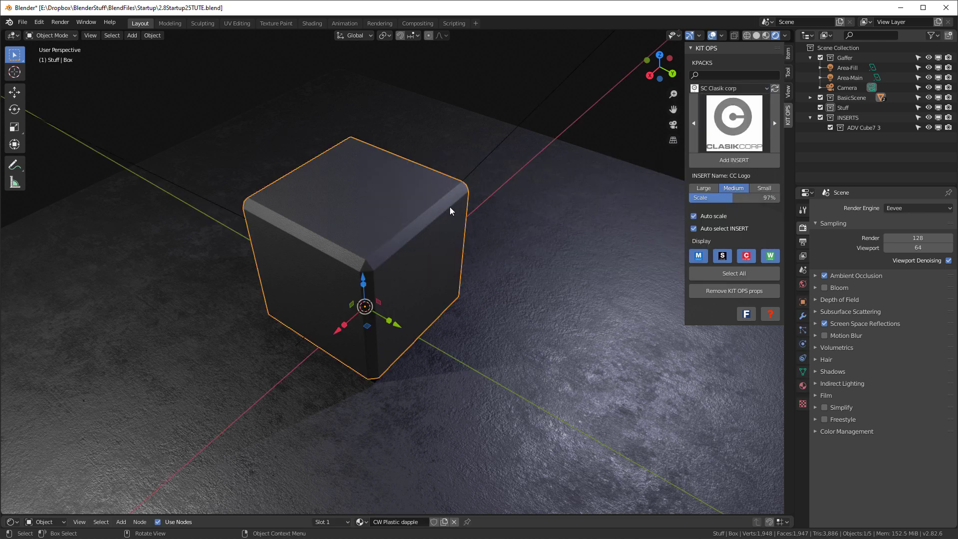
left_click(744, 161)
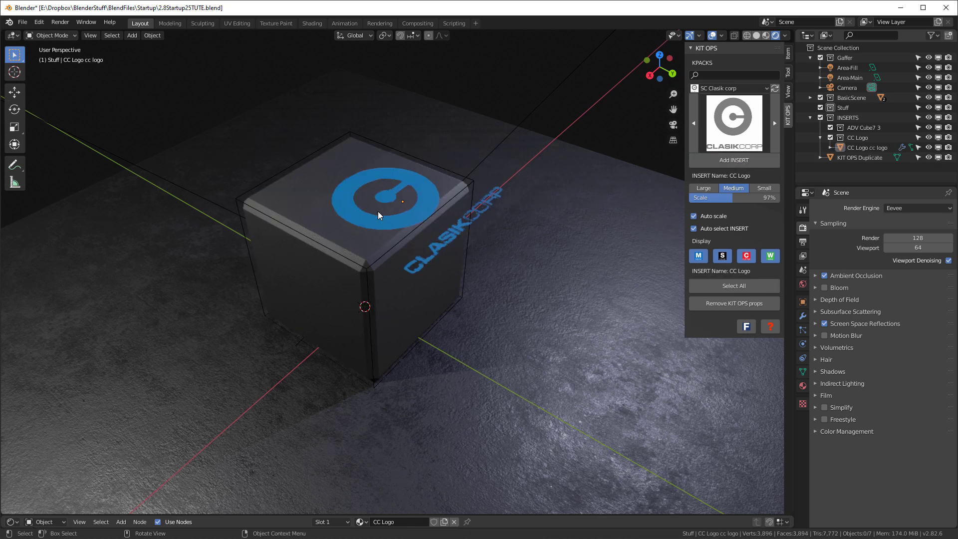
left_click(382, 195)
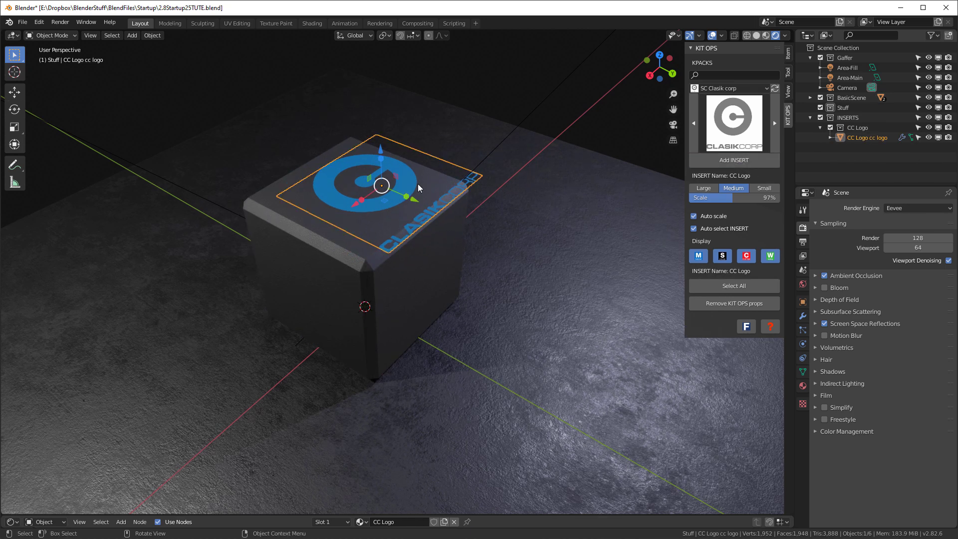
- Scale the CC Logo decal by 0.572, reset its X location to 0 m, and deselect it
key("s")
left_click(460, 130)
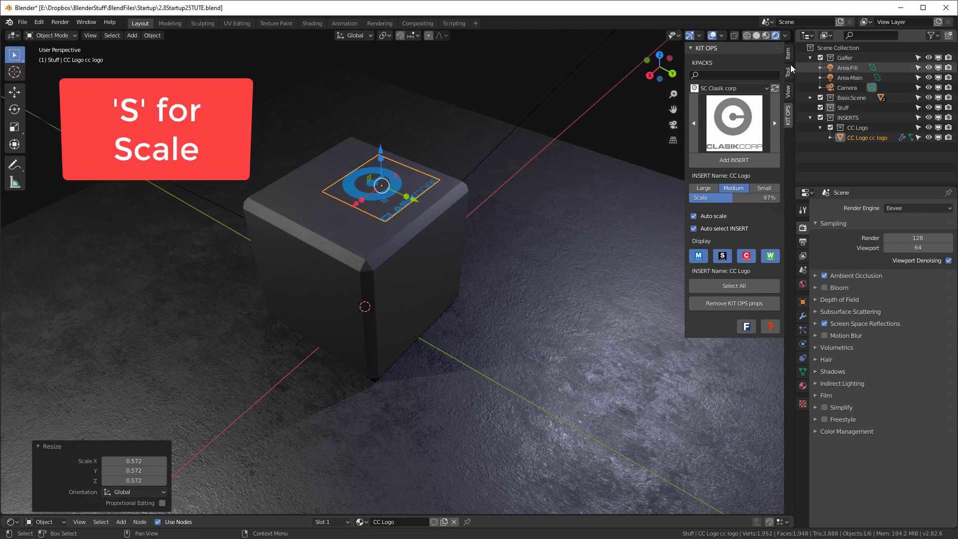
left_click(792, 55)
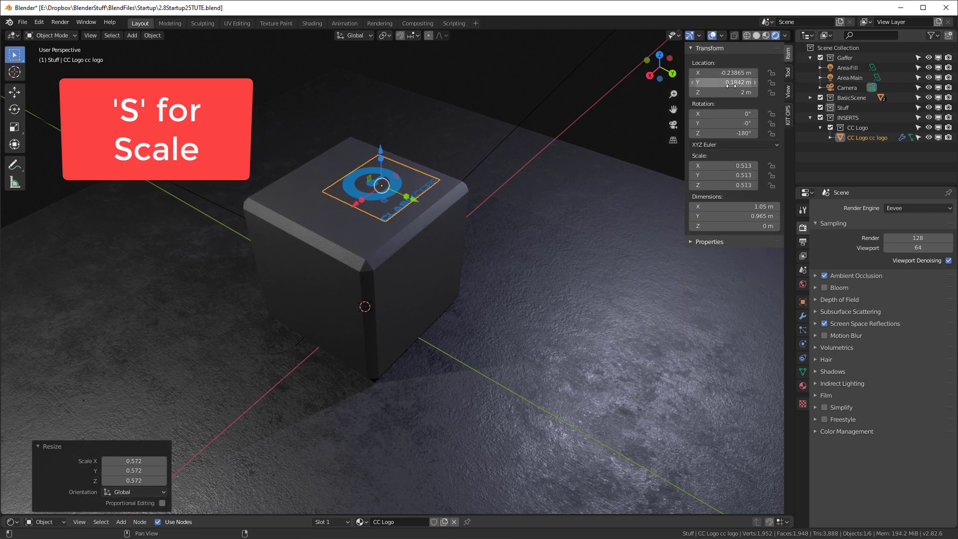
key("BackSpace")
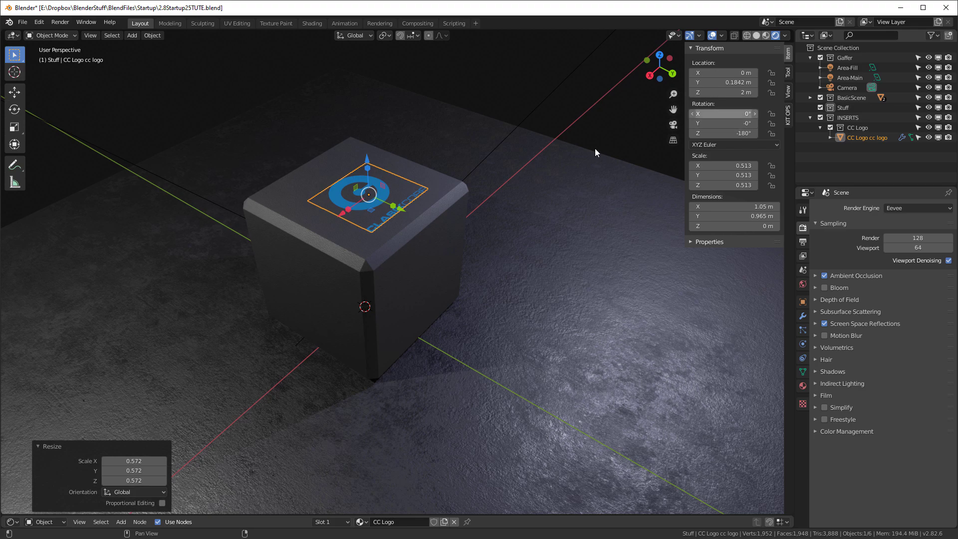
left_click(522, 106)
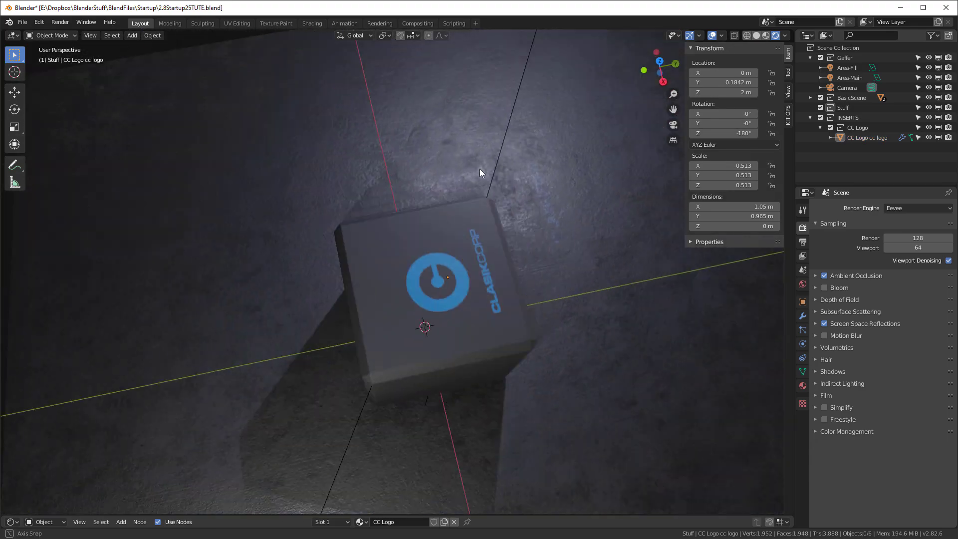
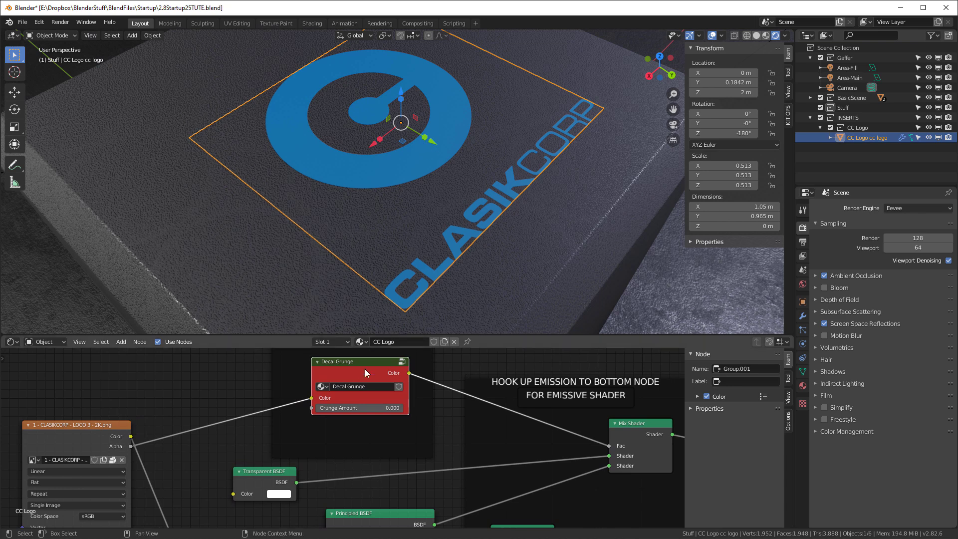
- Try a Grunge Amount of 0.667 on the Decal Grunge node, and switch the Decal Color node's color to 0 and back to 1
left_click_drag(328, 409, 373, 410)
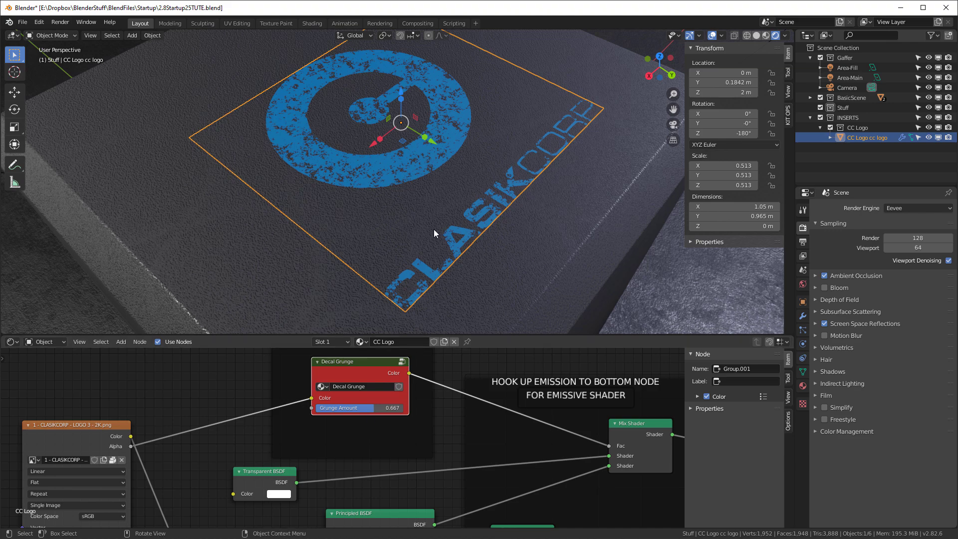
scroll(480, 371, "down", 5)
scroll(372, 445, "up", 6)
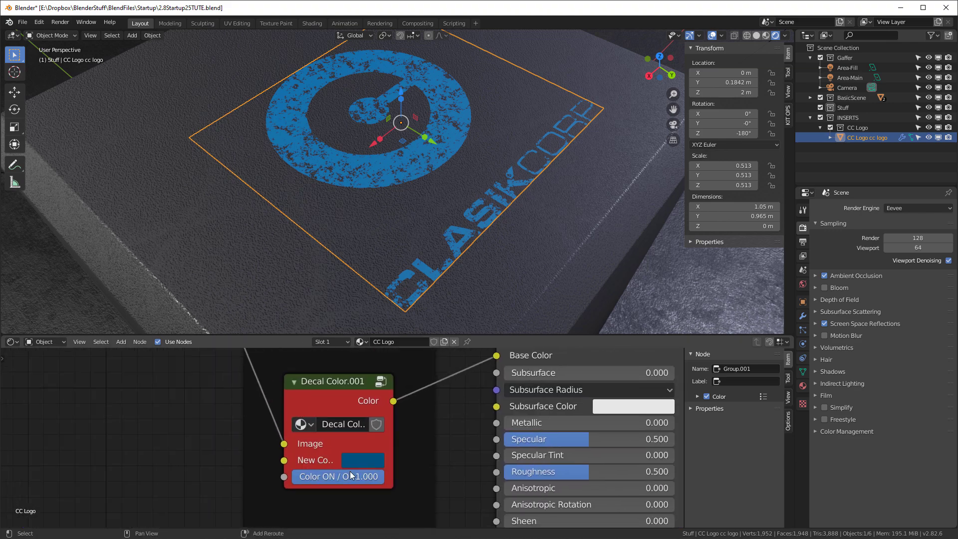
left_click_drag(369, 476, 340, 476)
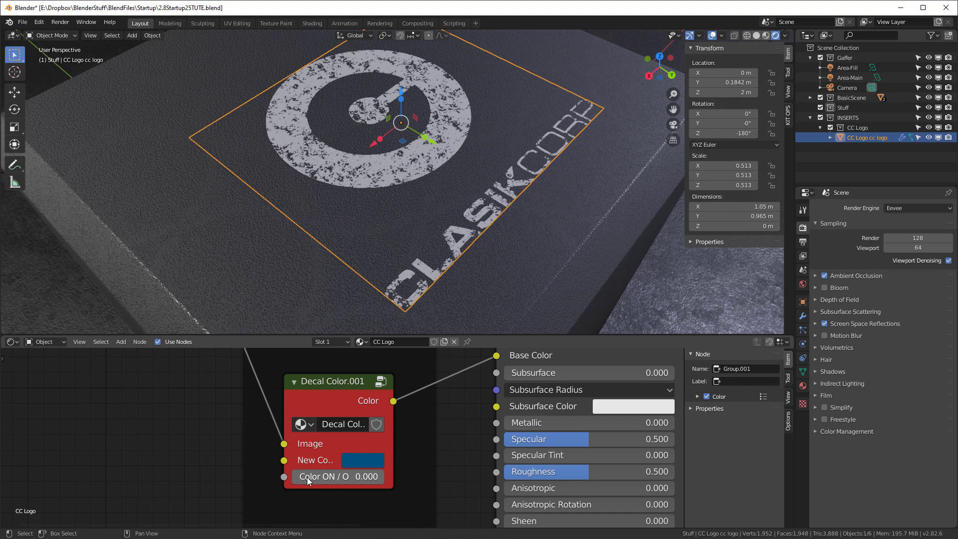
left_click_drag(307, 476, 359, 477)
- Change the new color in the CC Logo material's Decal Color node to orange
left_click(359, 461)
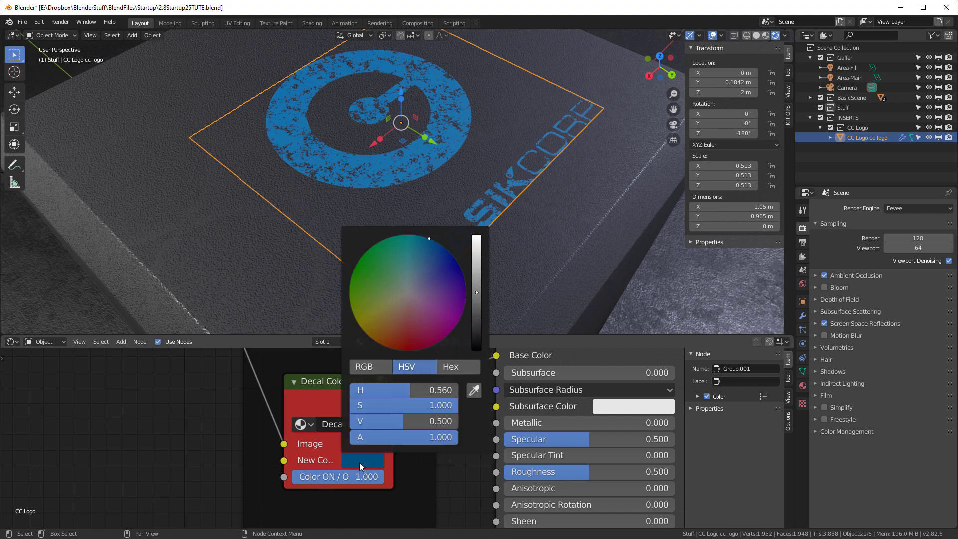
left_click_drag(421, 314, 378, 343)
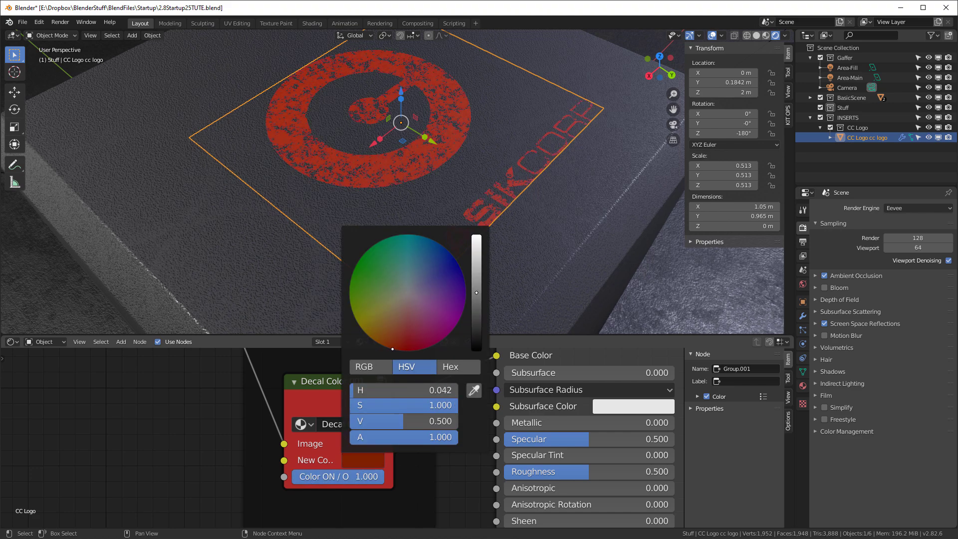
- Connect the Emission node's output to the lower Shader input of the Mix Shader node in the CC Logo material
key("Home")
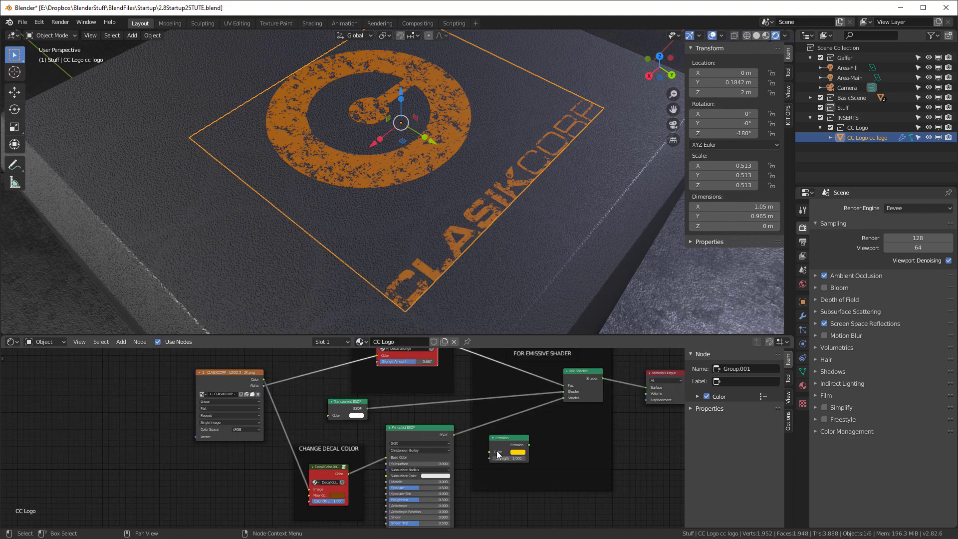
scroll(514, 458, "up", 2)
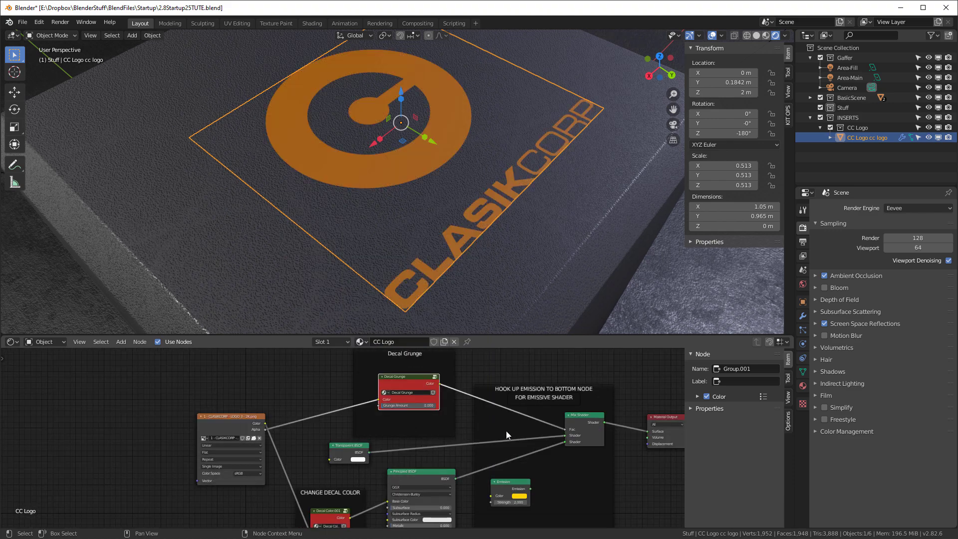
scroll(515, 430, "up", 2)
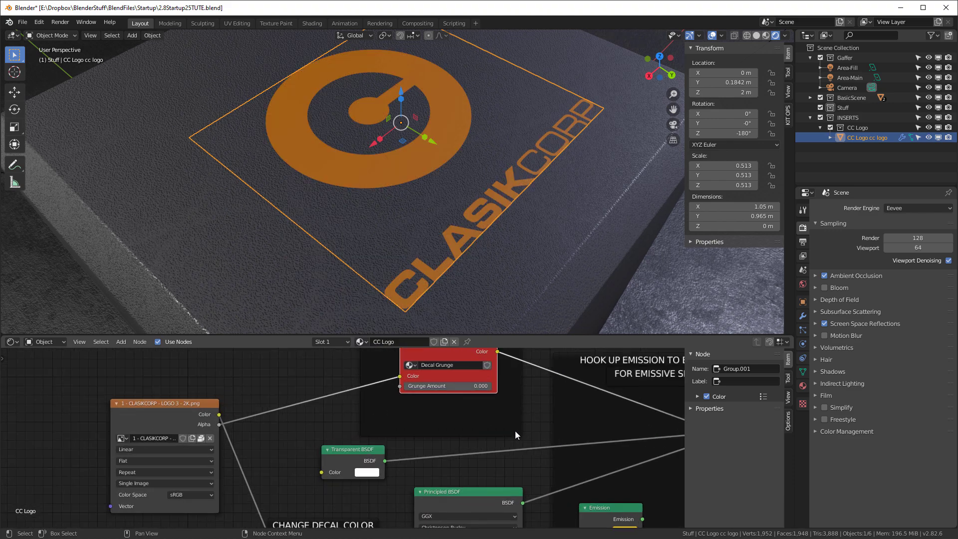
middle_click_drag(515, 430, 388, 391)
scroll(395, 397, "up", 1)
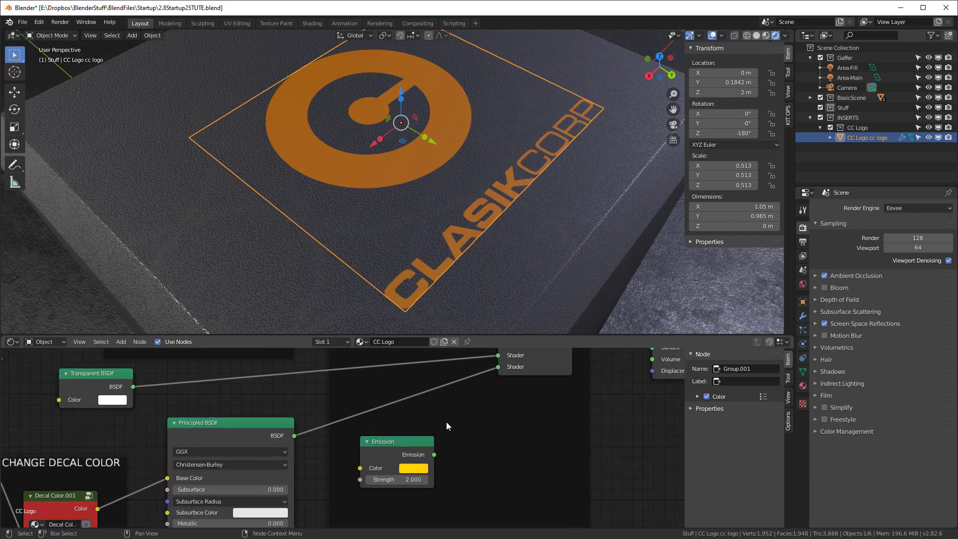
left_click_drag(434, 455, 498, 366)
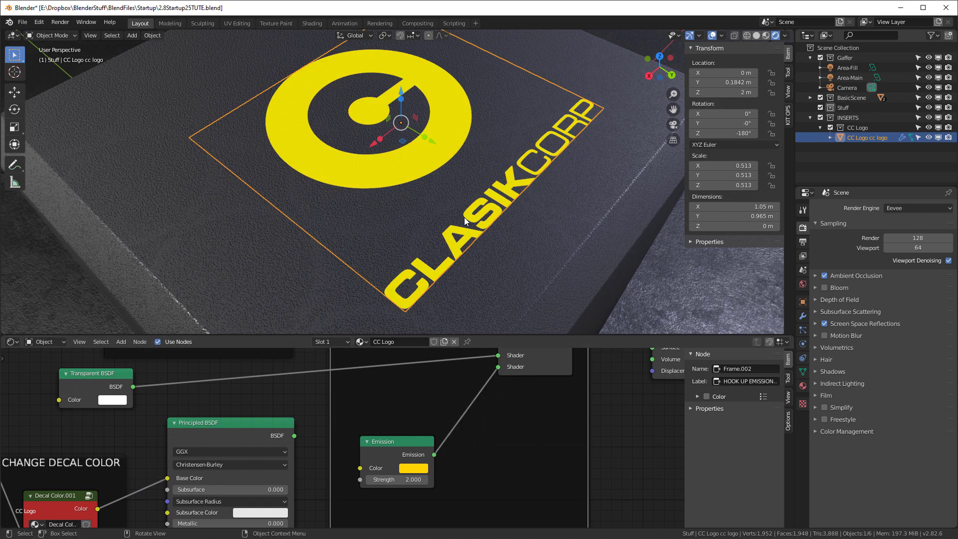
- Enable Bloom in the Eevee render settings and set the Emission node's Strength to 5
left_click(824, 288)
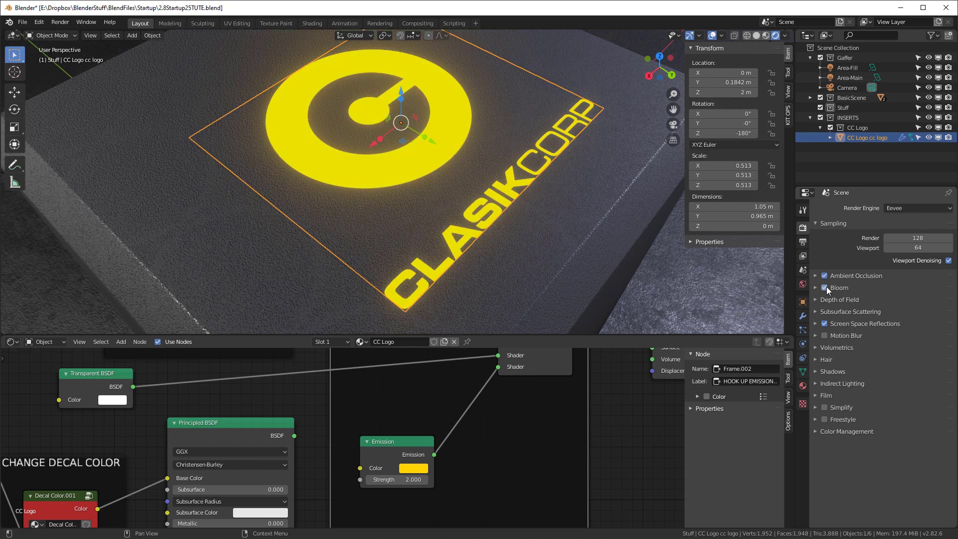
left_click(394, 479)
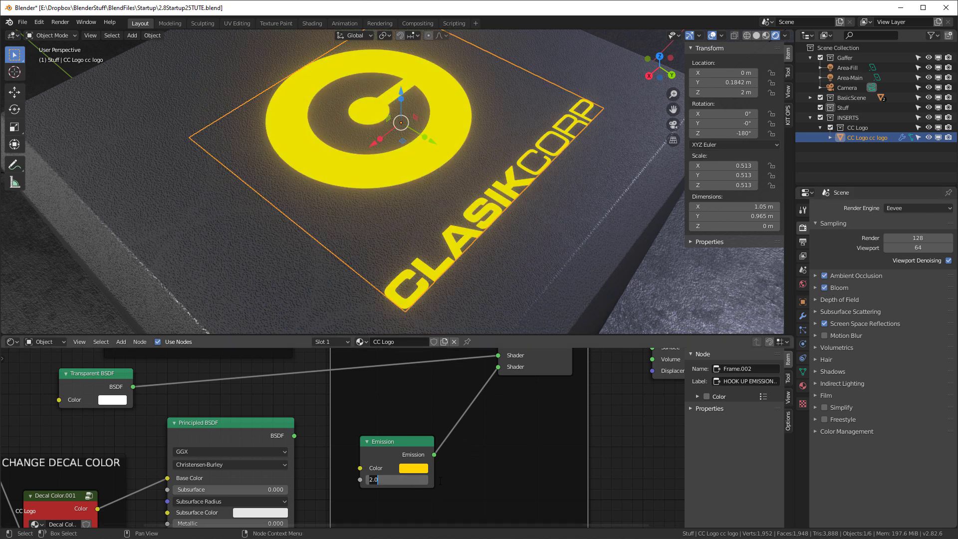
type("5")
key("Return")
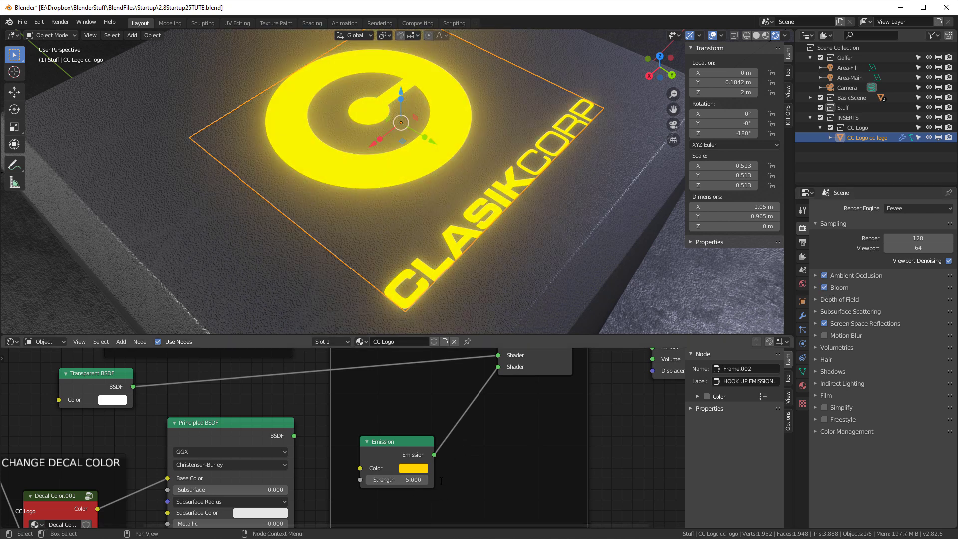
- Reconnect the Principled BSDF output to the Mix Shader's lower Shader input in place of the Emission node
left_click_drag(294, 436, 499, 367)
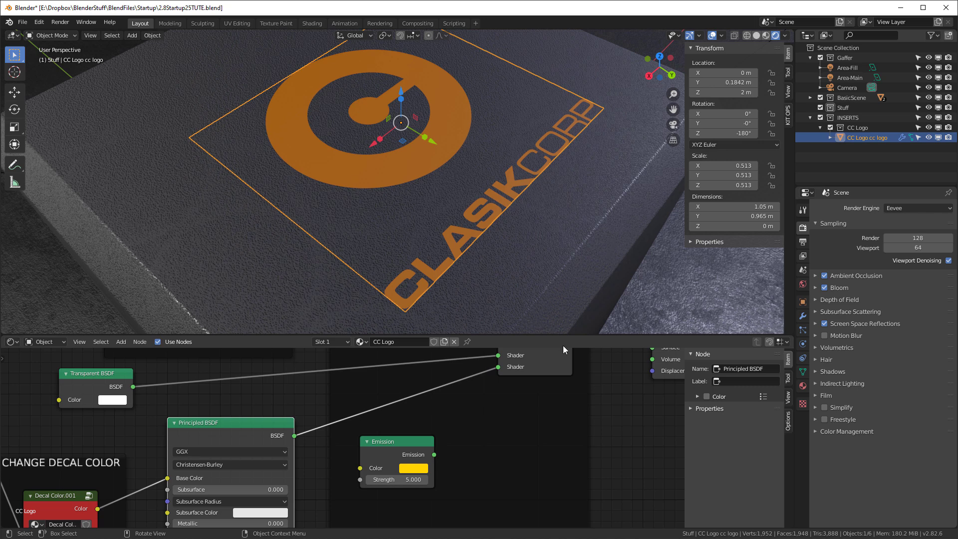
- Unpack the packed image 1 - CLASIKCORP - LOGO 3 - 2K.png of the decal's image texture node to a file on disk
scroll(334, 430, "down", 4)
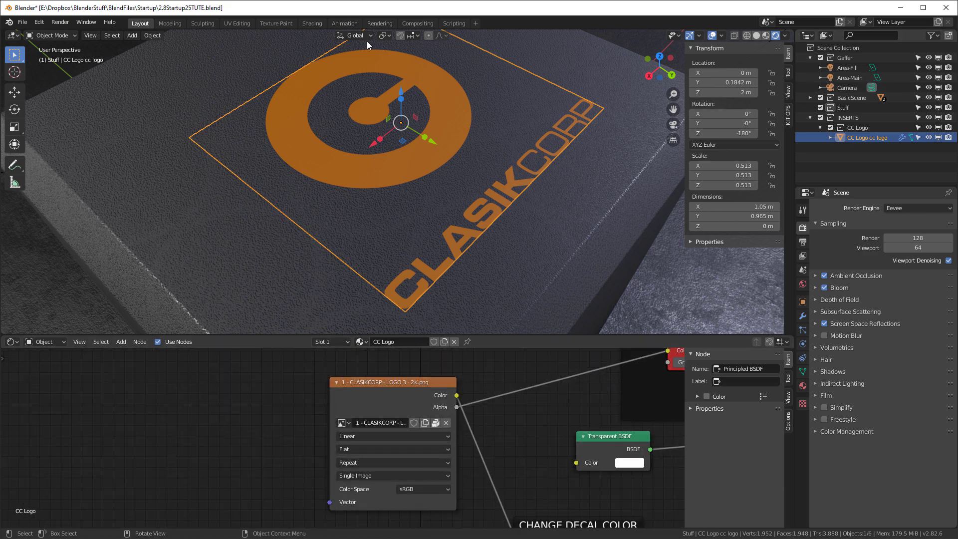
left_click(436, 423)
left_click(435, 424)
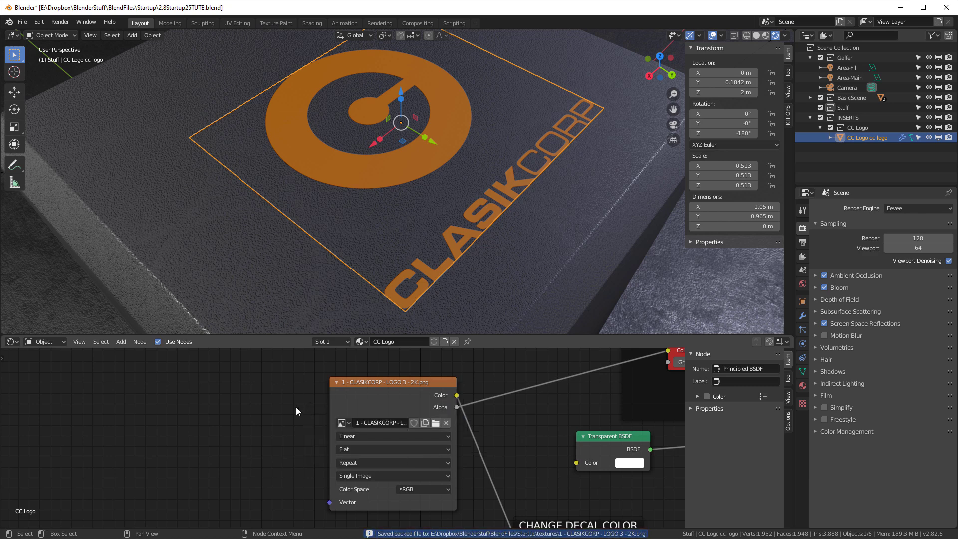
- Replace the decal's image with KitOps.png from the ClipArt folder, showing the folder's files as thumbnails
left_click(436, 424)
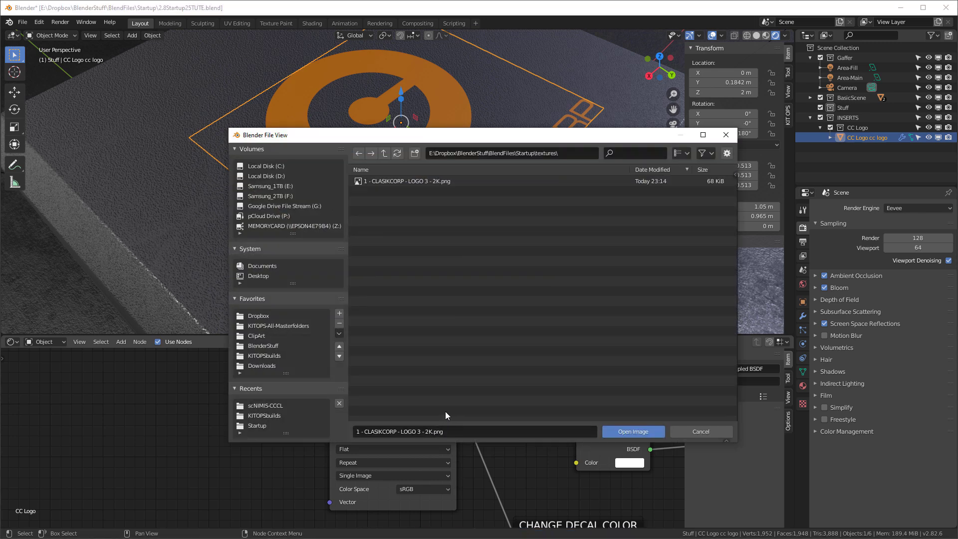
left_click(258, 334)
left_click(680, 153)
left_click(659, 206)
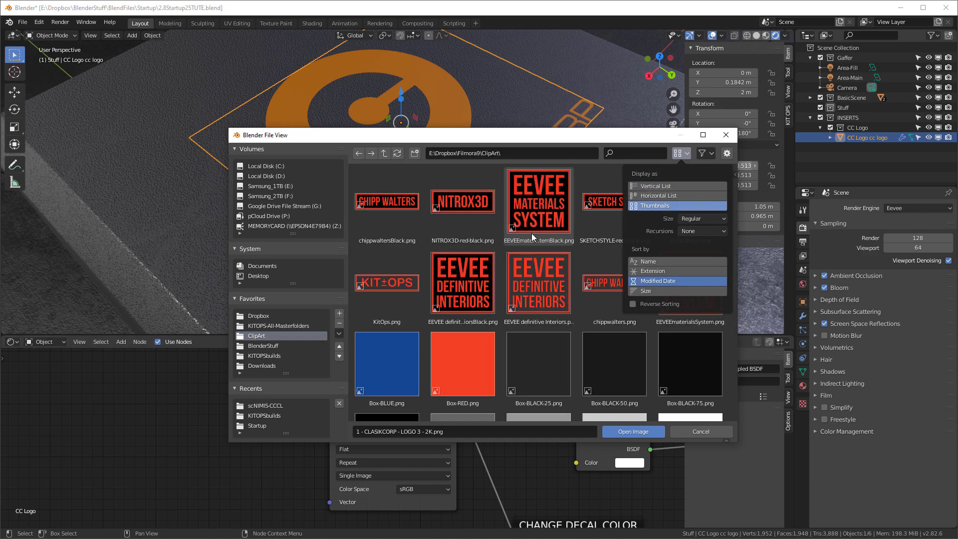
left_click(387, 283)
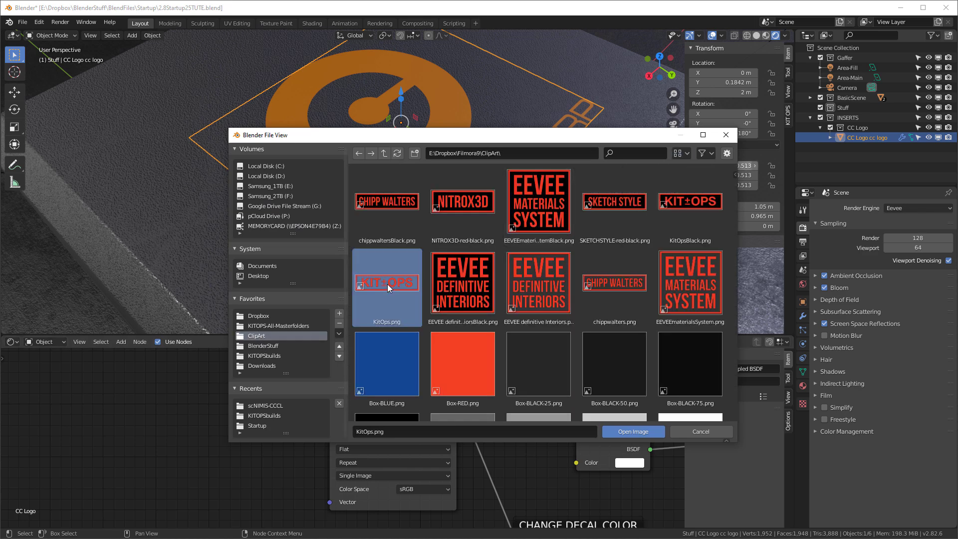
left_click(632, 432)
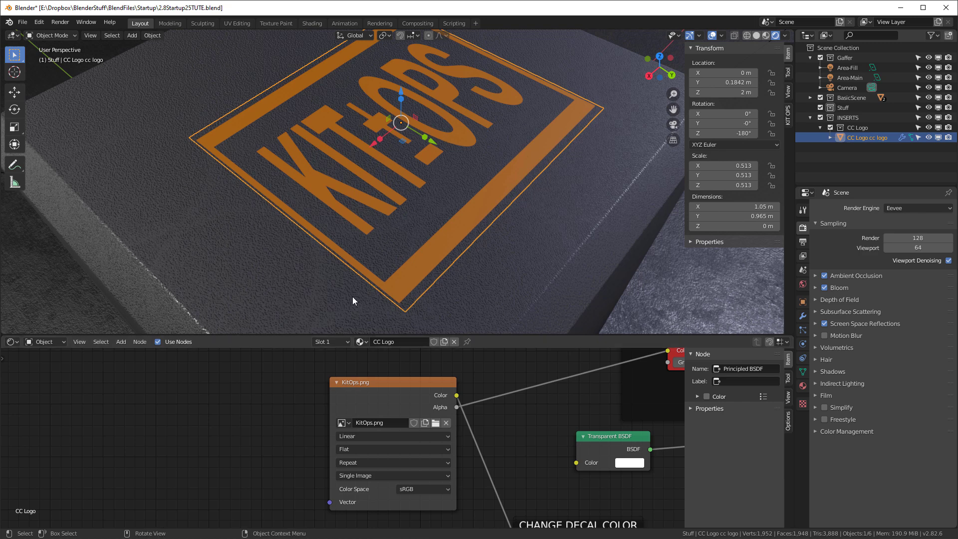
- Set the Color ON value of the Decal Color node to 0 so the decal uses its image's own colours
scroll(500, 413, "down", 1)
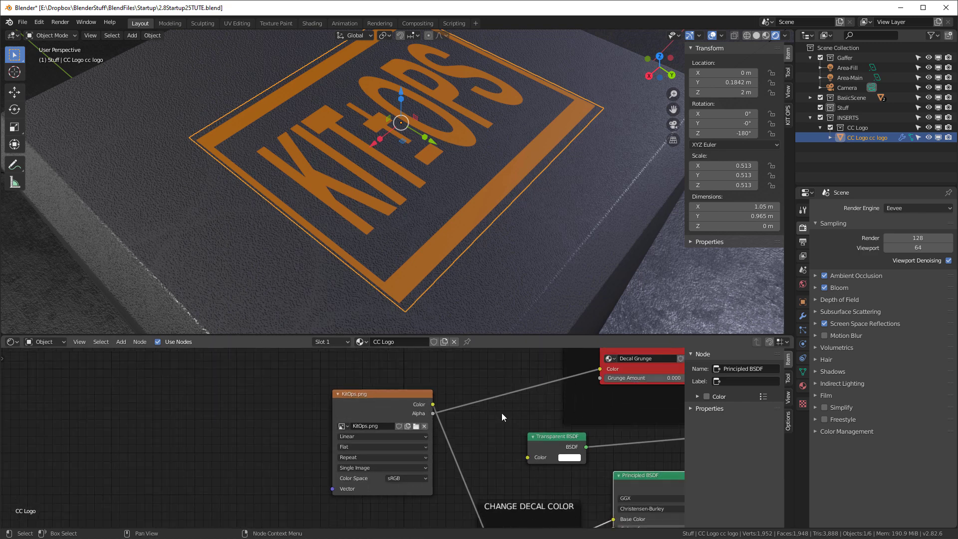
middle_click_drag(501, 415, 361, 380)
scroll(384, 423, "down", 4, "shift")
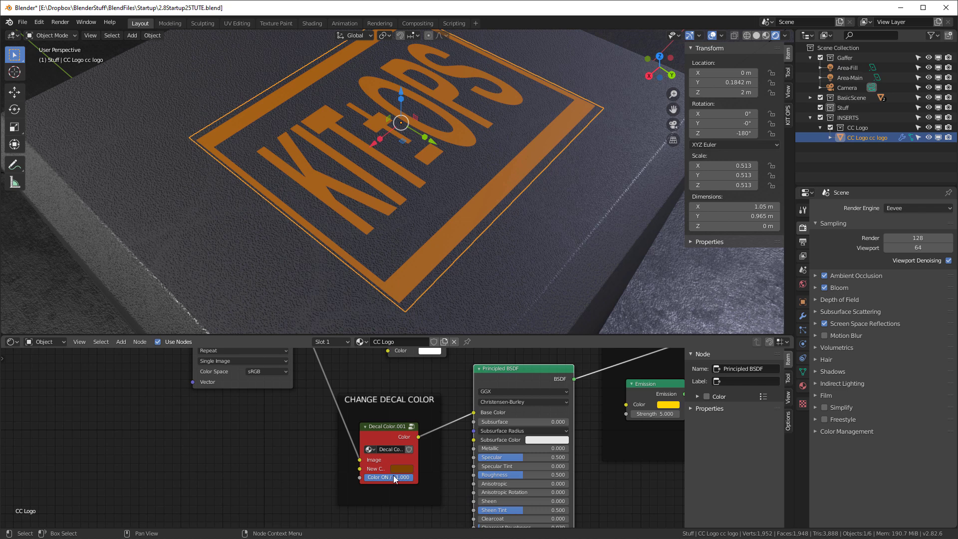
left_click_drag(393, 475, 372, 477)
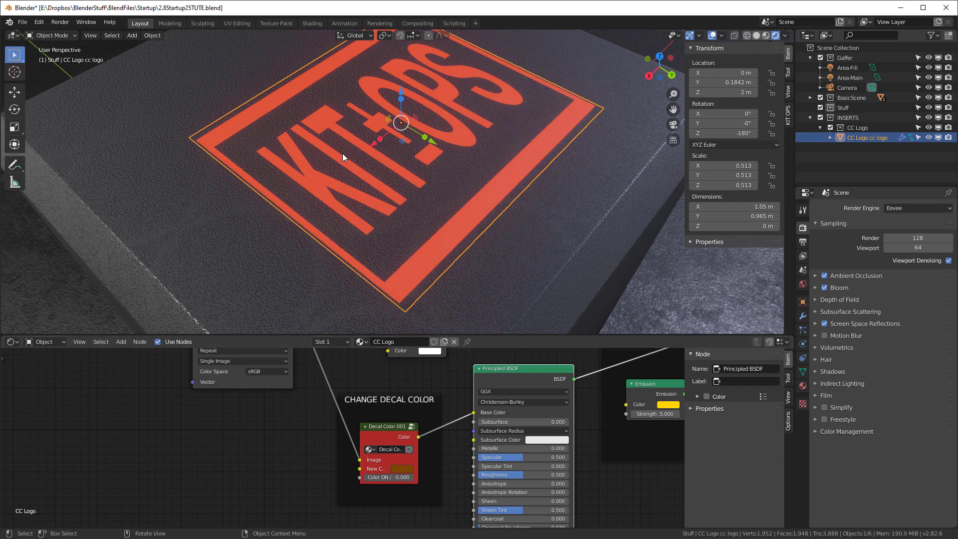
- Replace the Shader Editor with an Image Editor showing KitOps.png and display the image's properties to read its pixel size
left_click(14, 344)
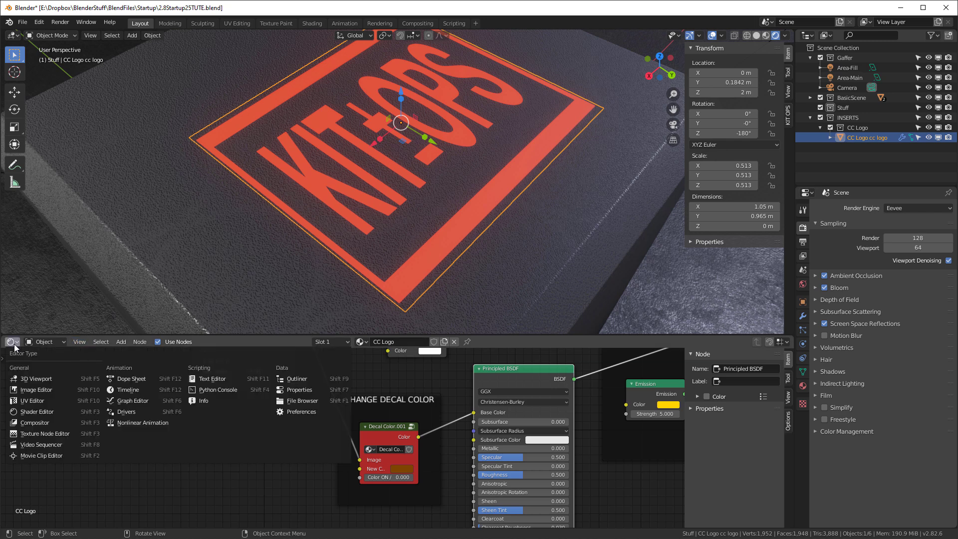
left_click(41, 394)
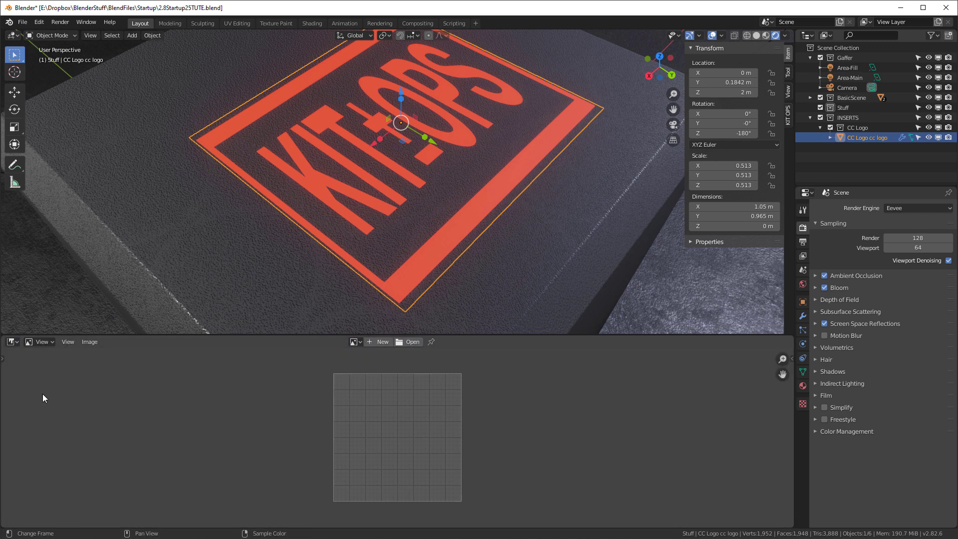
left_click(355, 342)
left_click(379, 398)
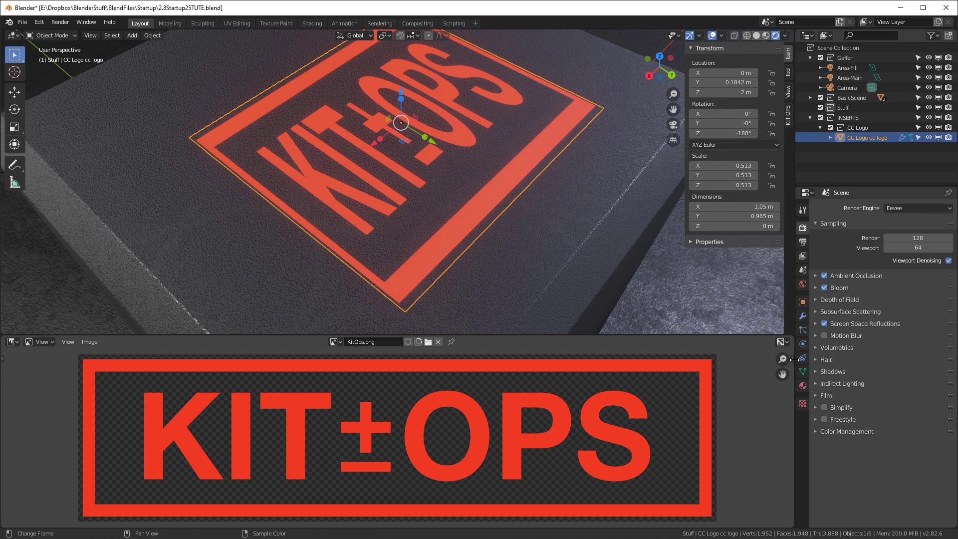
key("n")
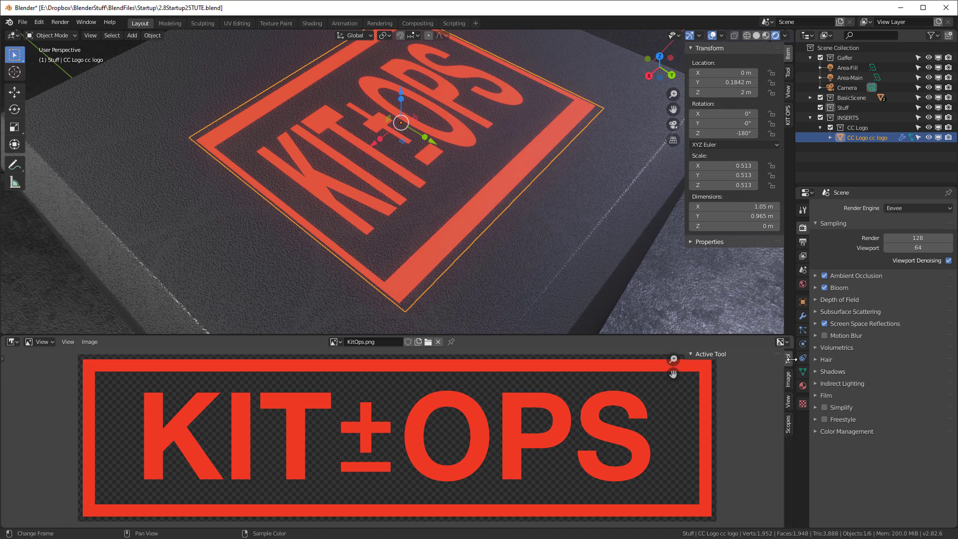
left_click(788, 381)
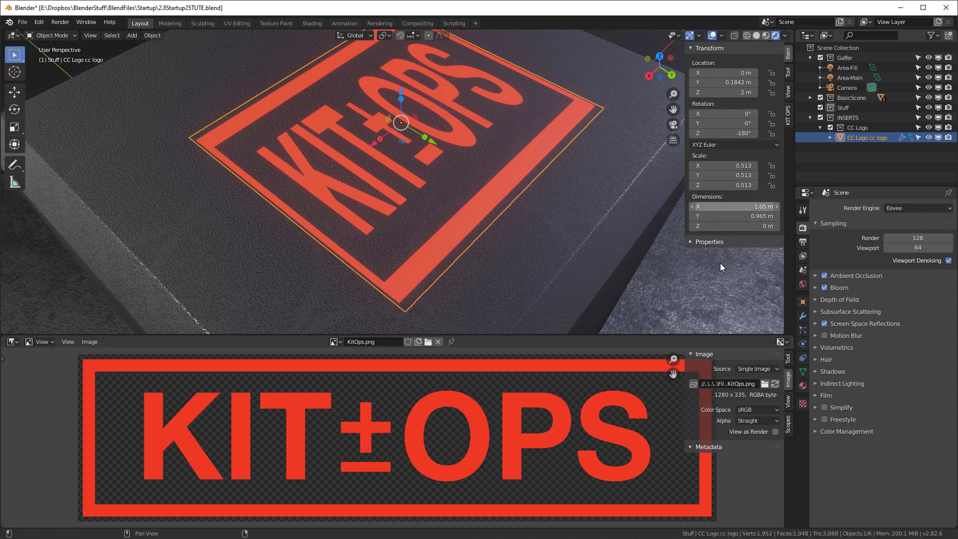
- Set the decal's dimensions to 1.28 m in X and 0.335 m in Y
left_click(735, 206)
left_click(735, 208)
type("1.28")
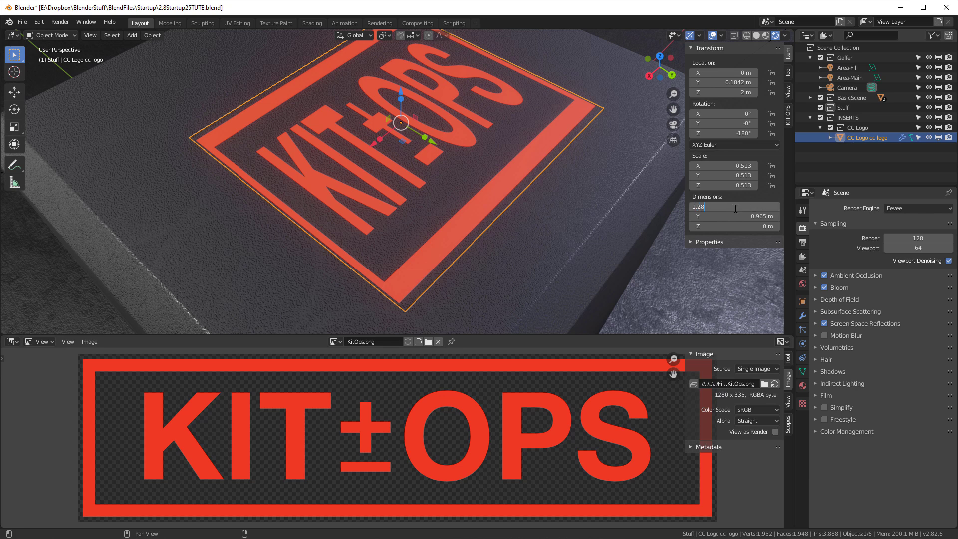
key("Tab")
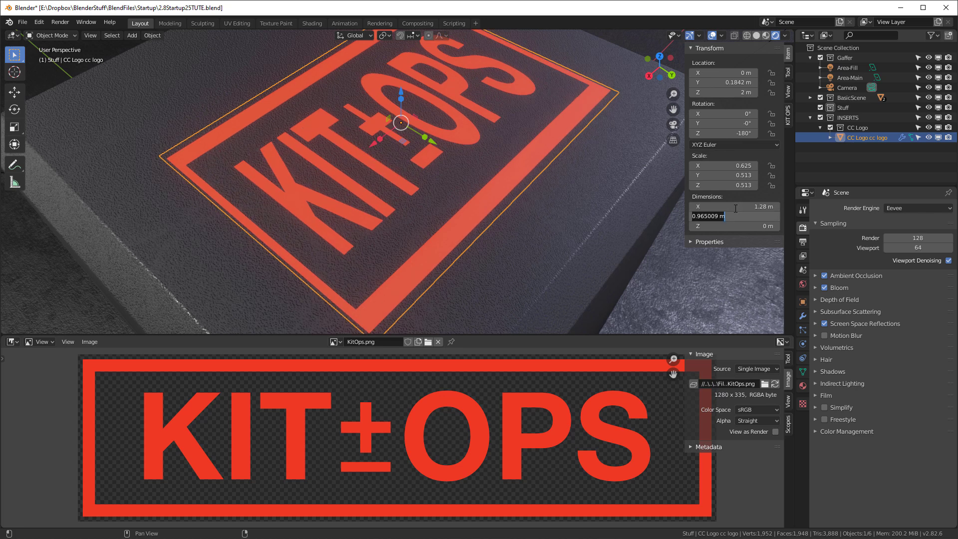
key("BackSpace")
type("0.335")
key("Return")
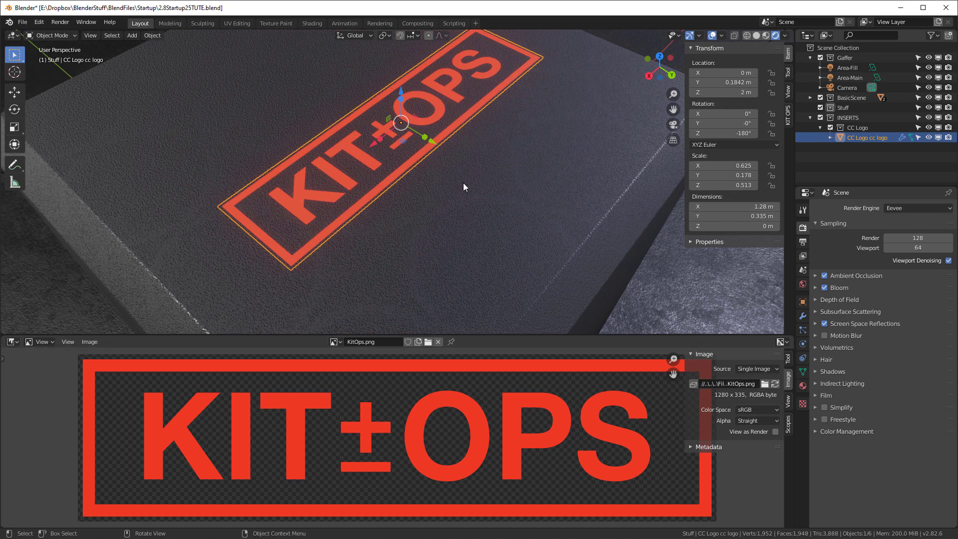
- Apply the decal's scale
left_click(151, 35)
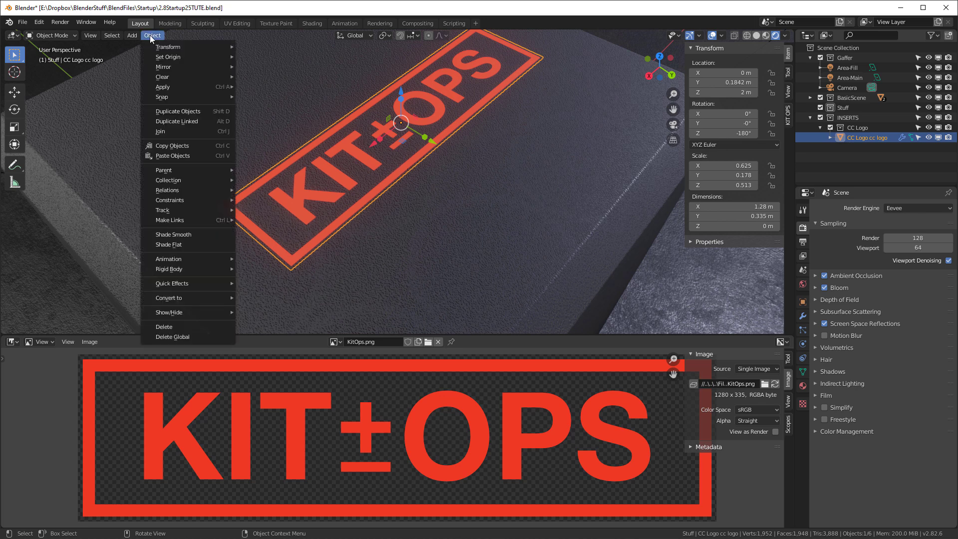
mouse_move(170, 85)
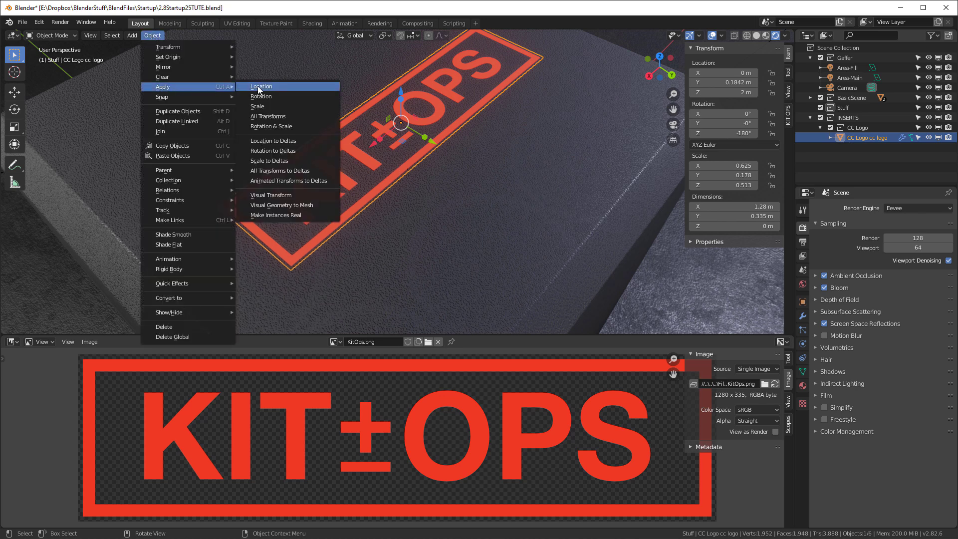
left_click(276, 106)
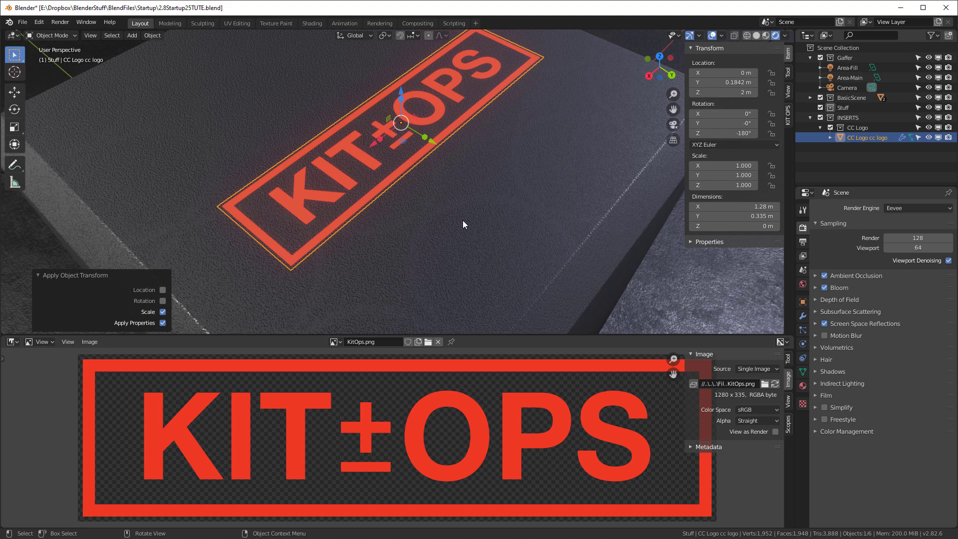
- Shrink the Image Editor to enlarge the 3D viewport, and move the decal along Y to about 0.34 m
scroll(462, 220, "down", 4)
left_click_drag(486, 335, 487, 522)
scroll(388, 259, "down", 1)
scroll(389, 259, "up", 4)
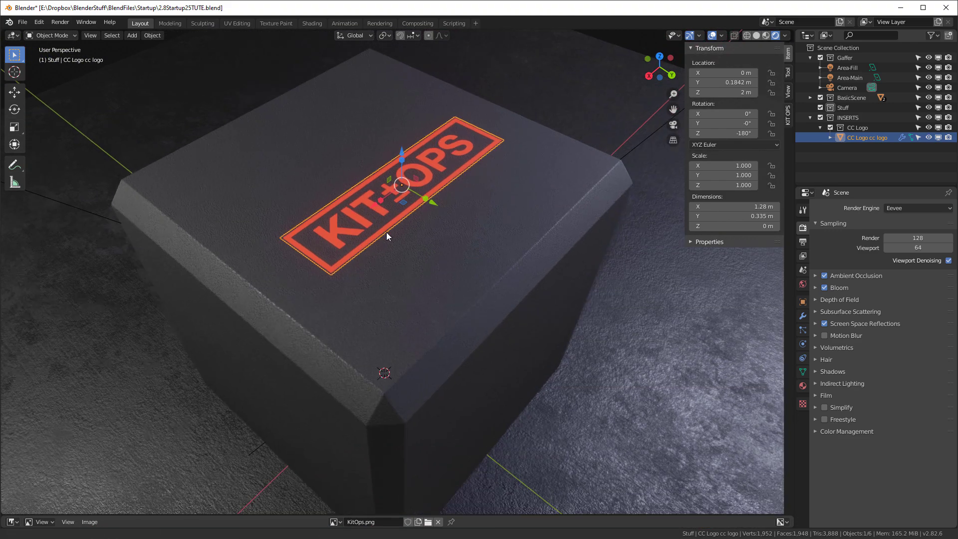
left_click_drag(421, 218, 535, 303)
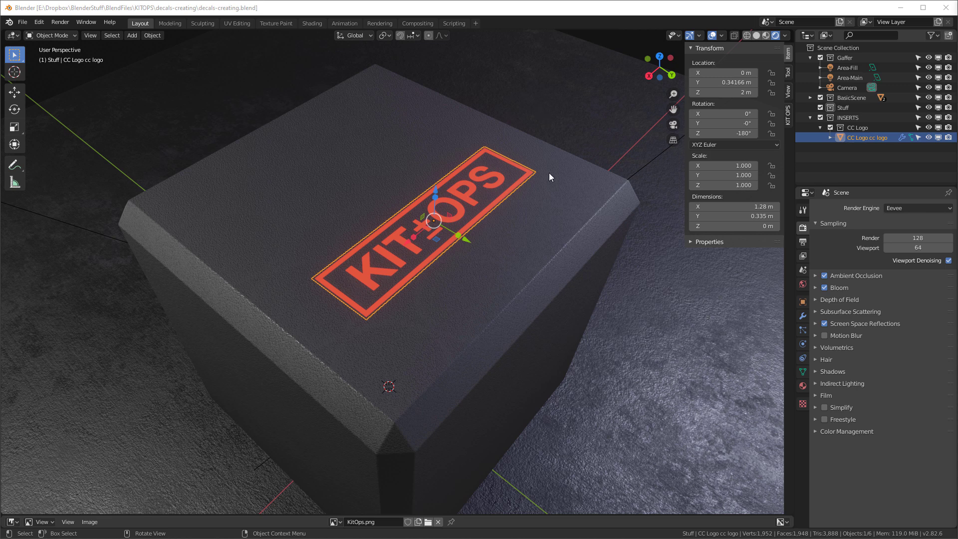
- Remove the KIT OPS props from the decal
left_click(787, 117)
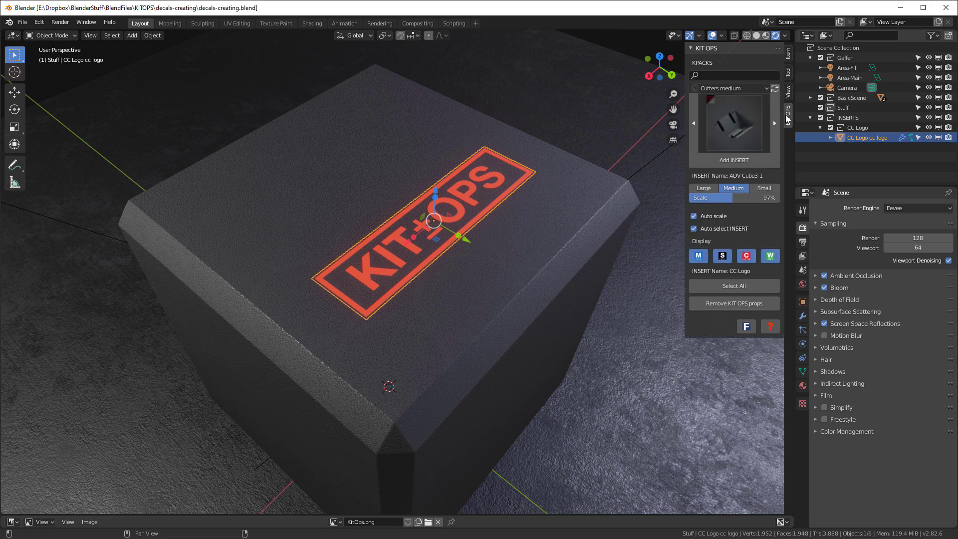
left_click(726, 304)
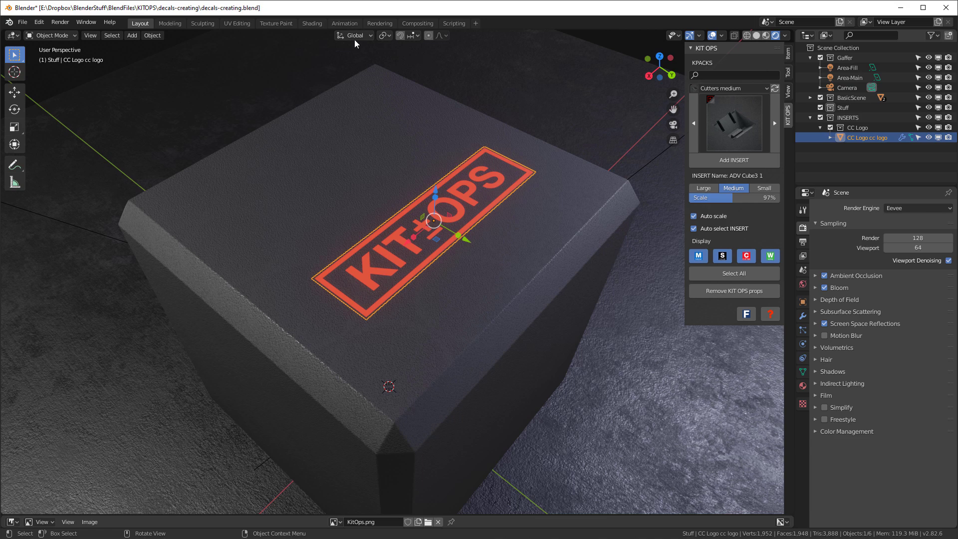
- Set the pivot point to Bounding Box Center and enable Face snapping with Center and Align Rotation to Target
left_click(392, 37)
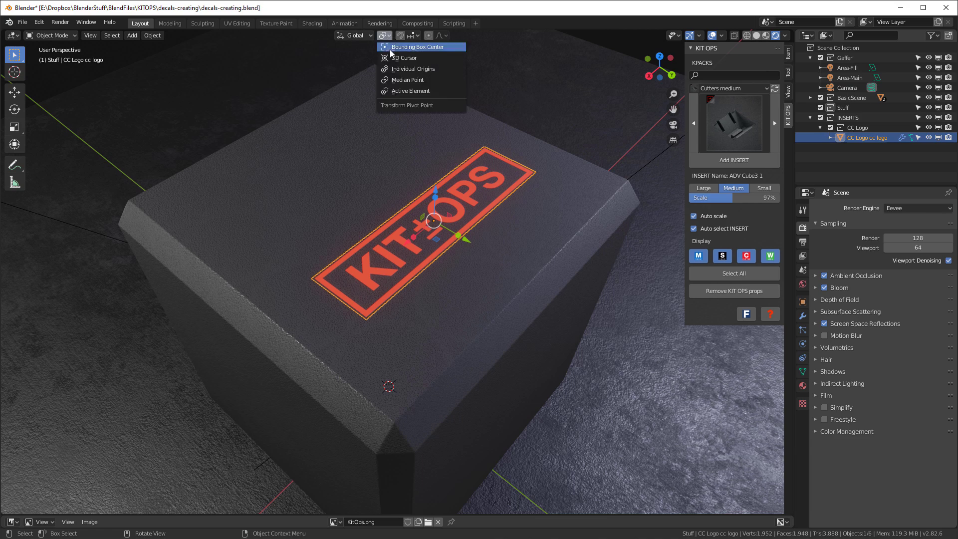
left_click(390, 44)
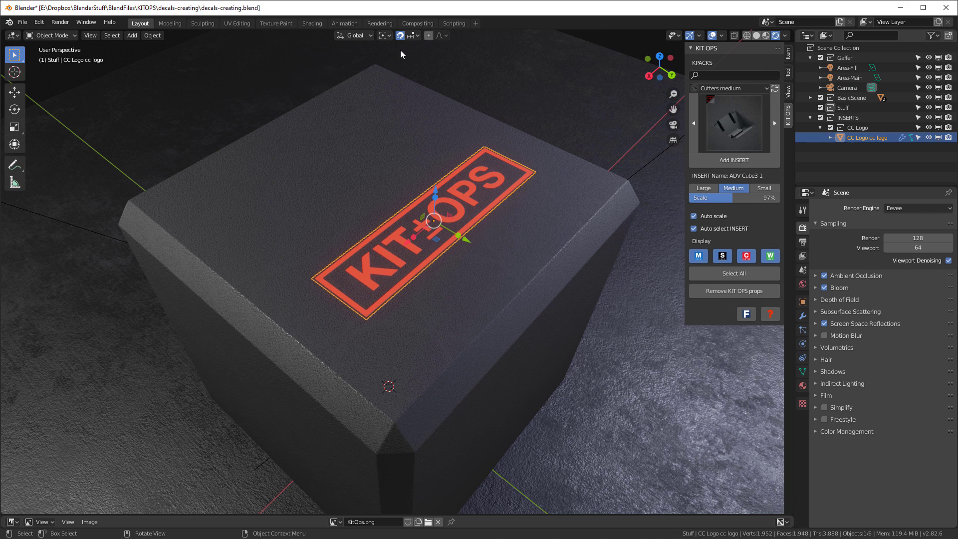
left_click(411, 35)
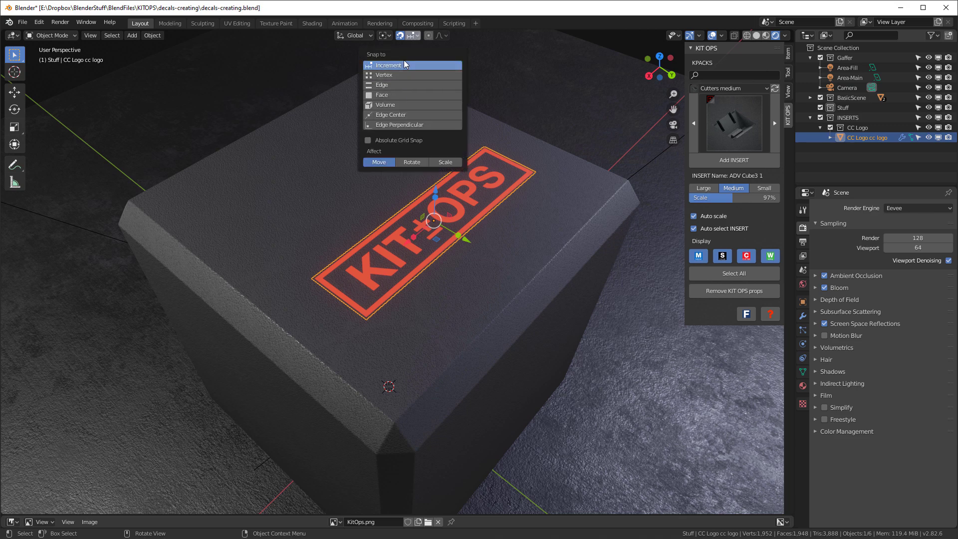
left_click(398, 95)
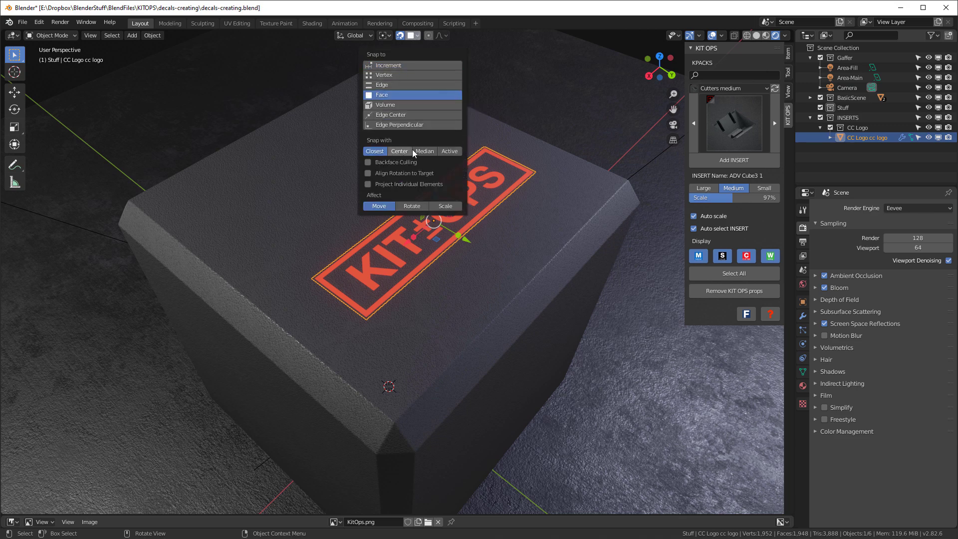
left_click(399, 151)
left_click(402, 173)
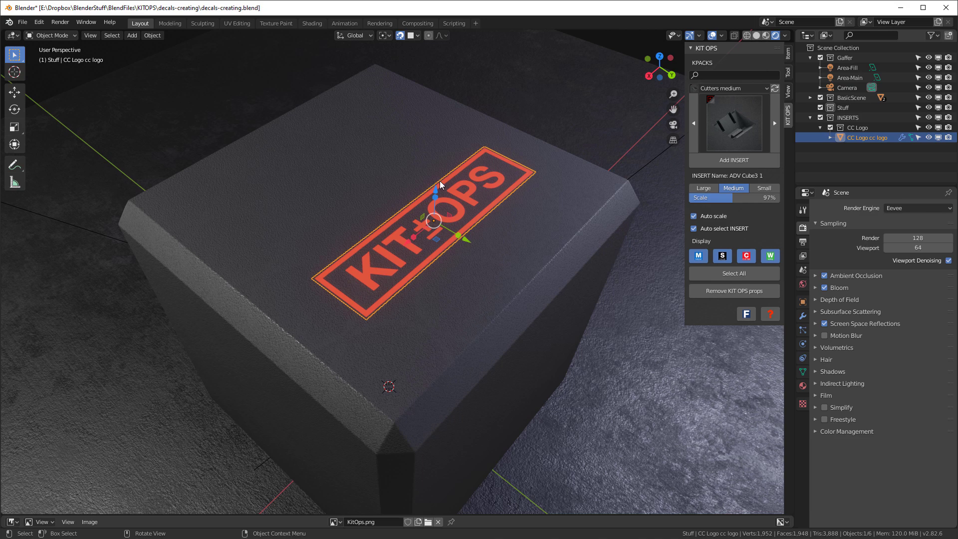
- Move the decal so it snaps onto the box's bevelled edge, and set its X location to 0 m
key("g")
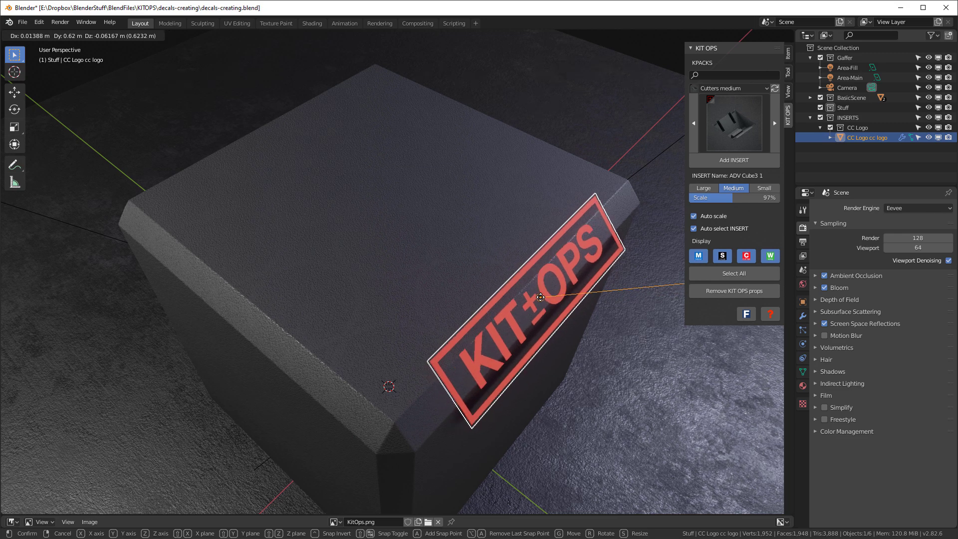
left_click(537, 300)
left_click(788, 53)
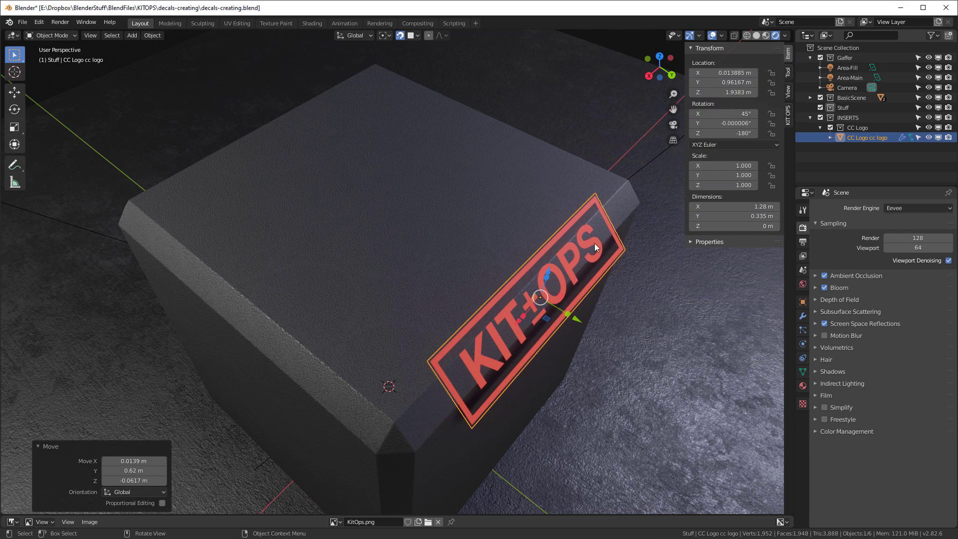
double_click(723, 73)
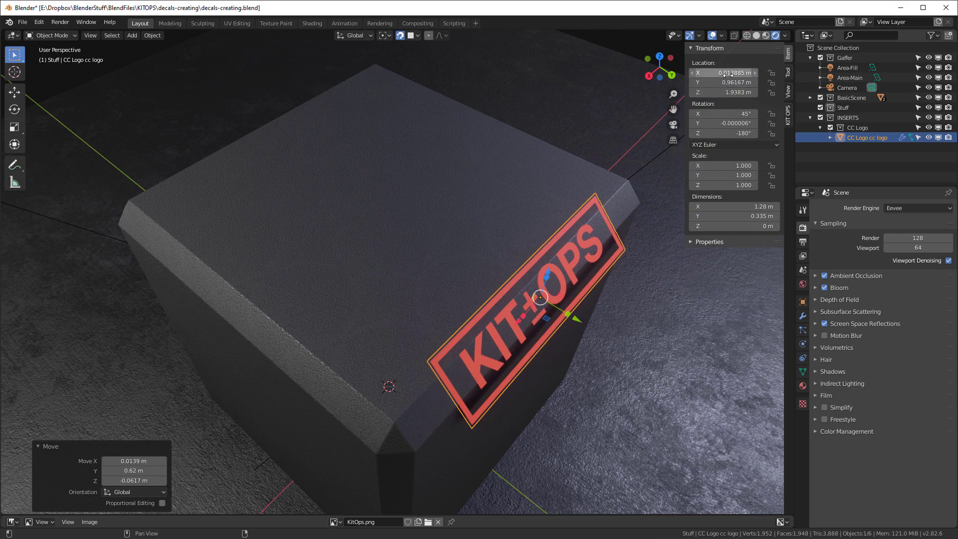
type("0")
key("Return")
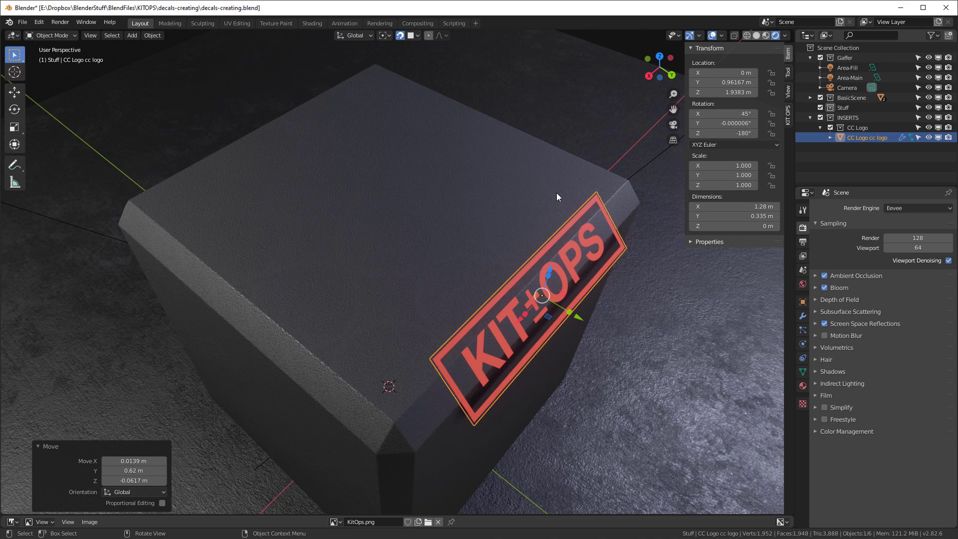
- Disable the decal's Displace modifier in both viewport and render, and enable the wireframe overlay
left_click(803, 316)
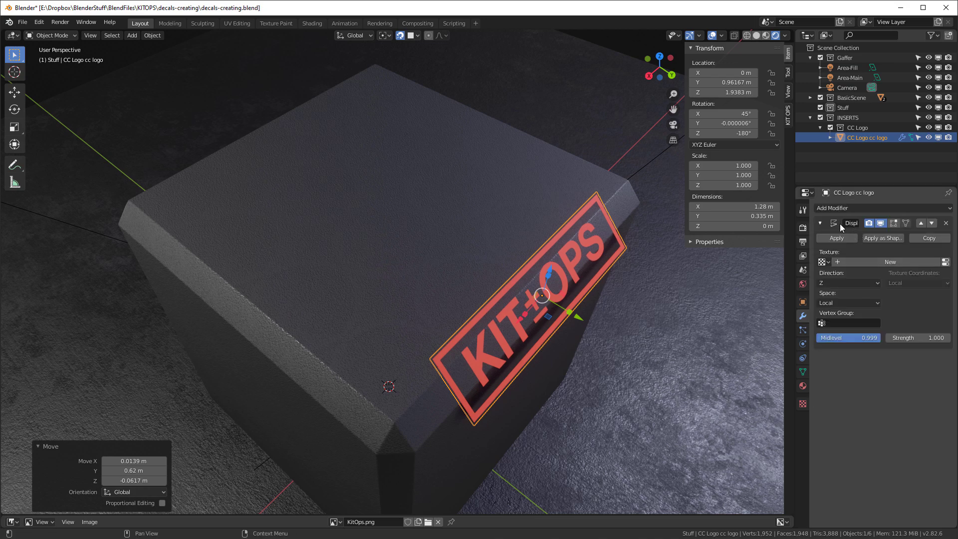
left_click(882, 223)
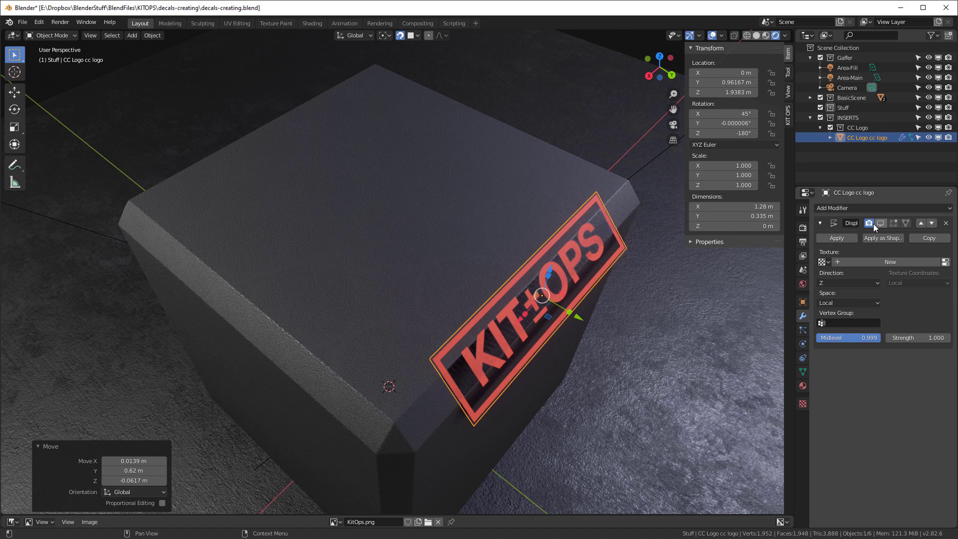
left_click(722, 34)
left_click(662, 204)
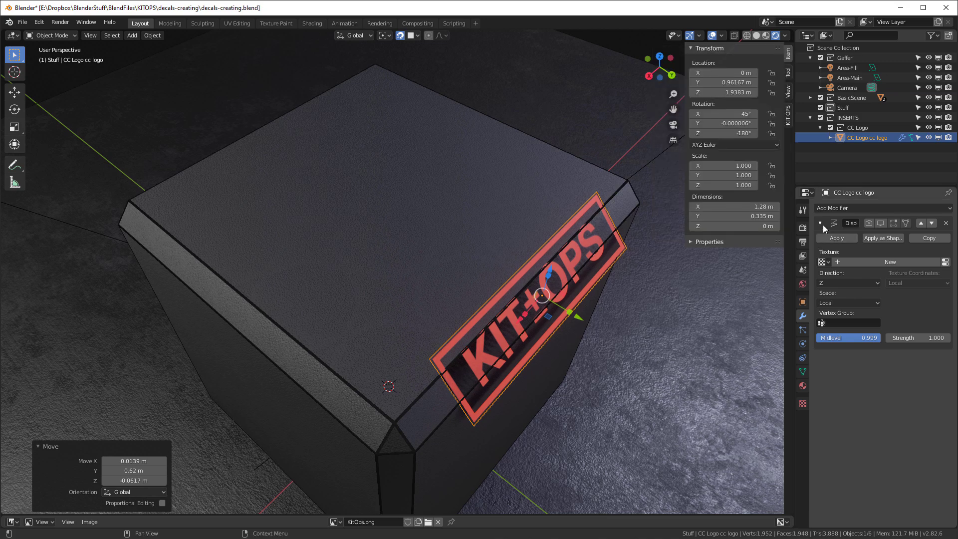
- Add a Subdivision Surface modifier to the decal, set to Simple with 5 viewport and 5 render subdivisions
left_click(831, 208)
left_click(753, 372)
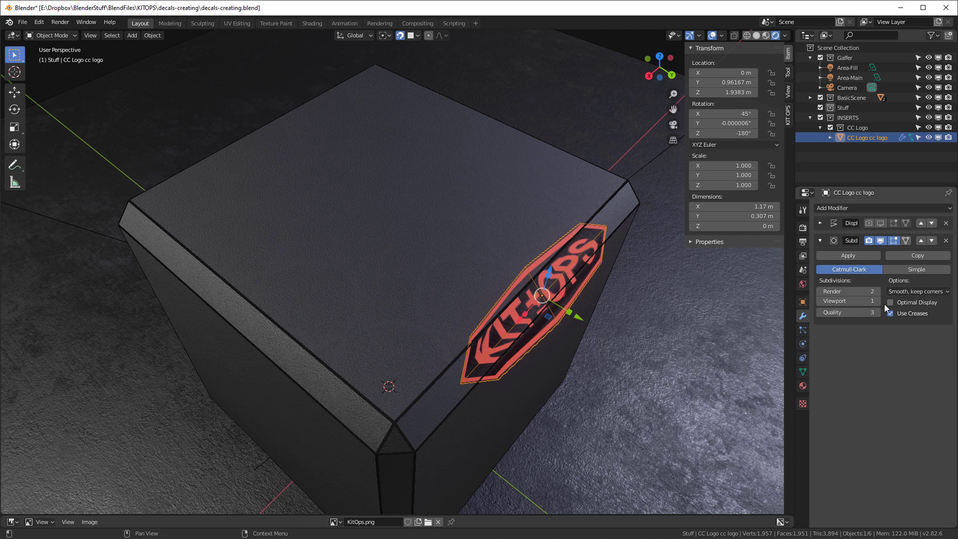
left_click(912, 269)
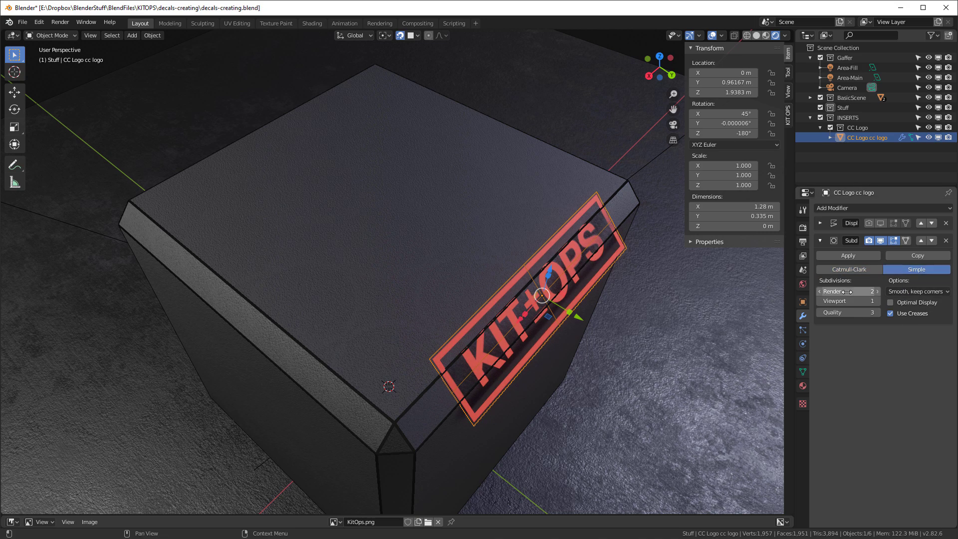
left_click(878, 301)
left_click(878, 301)
left_click(878, 300)
left_click(878, 301)
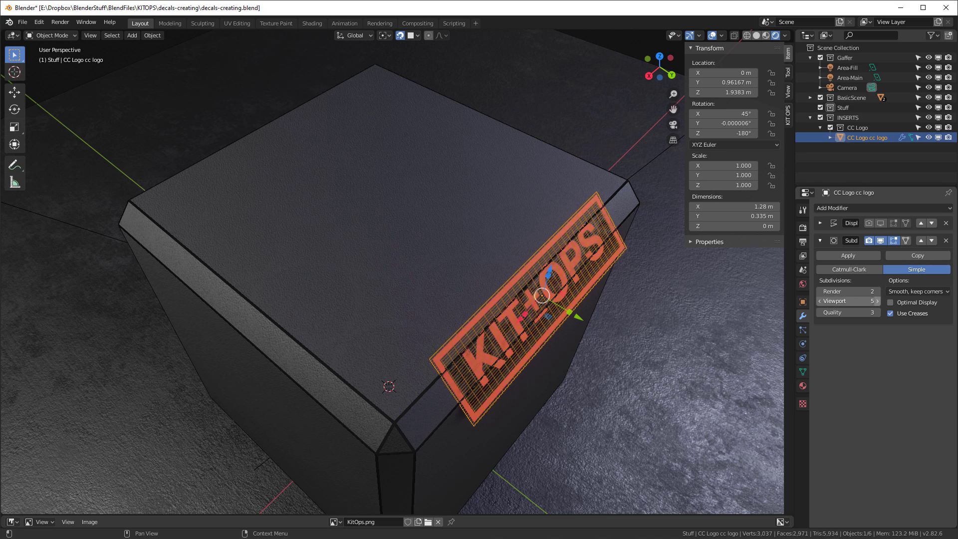
left_click(877, 291)
left_click(877, 291)
left_click(877, 292)
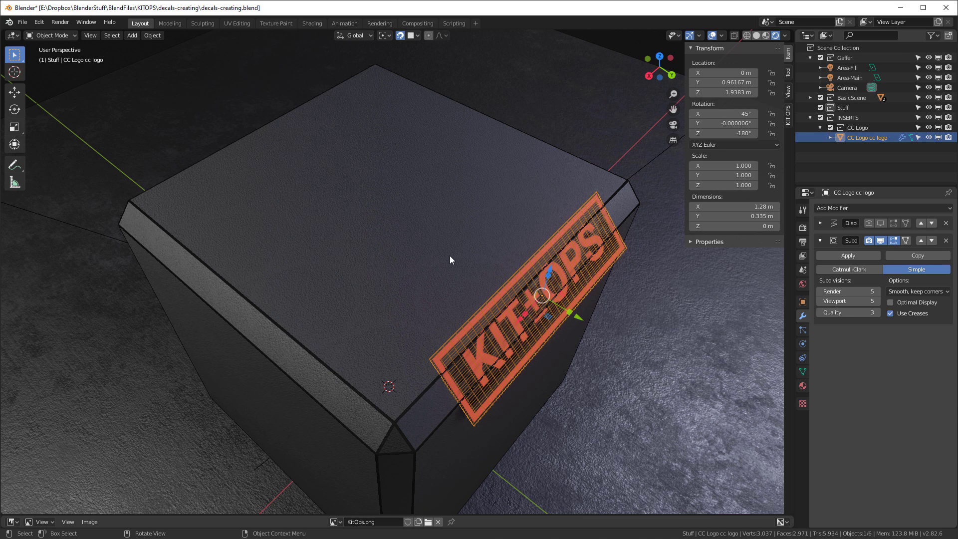
- Add a Shrinkwrap modifier targeting the Box to the decal, and hide the viewport overlays
left_click(821, 240)
left_click(848, 207)
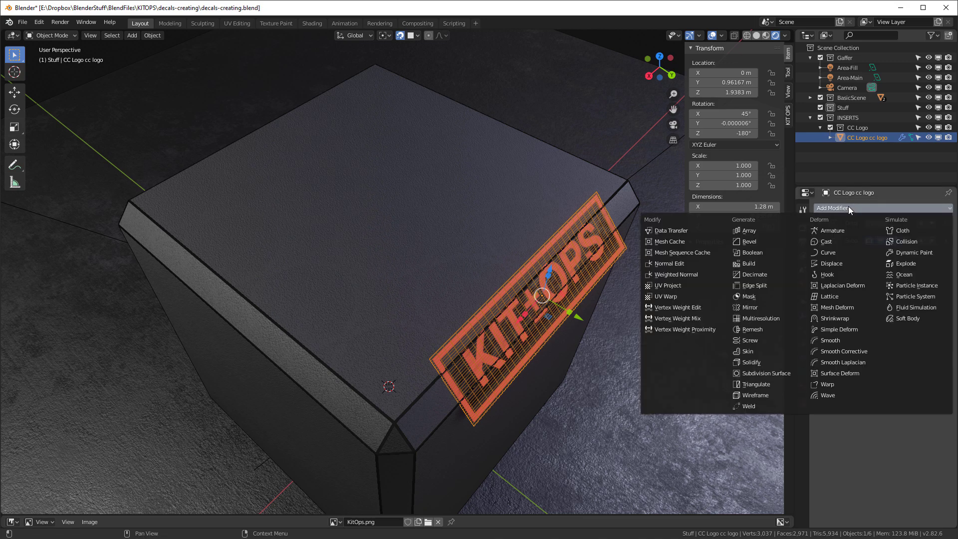
left_click(848, 318)
left_click(876, 298)
left_click(503, 195)
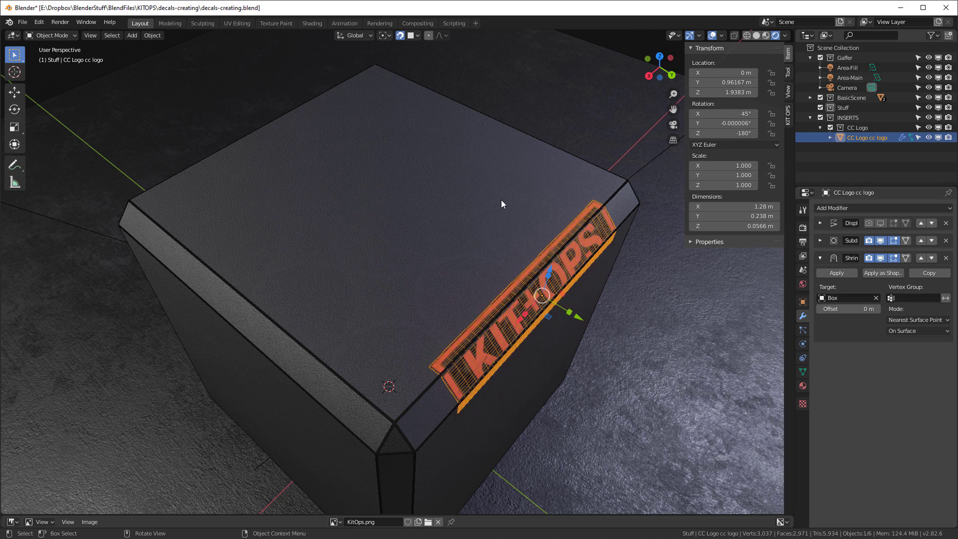
key("shift+alt+z")
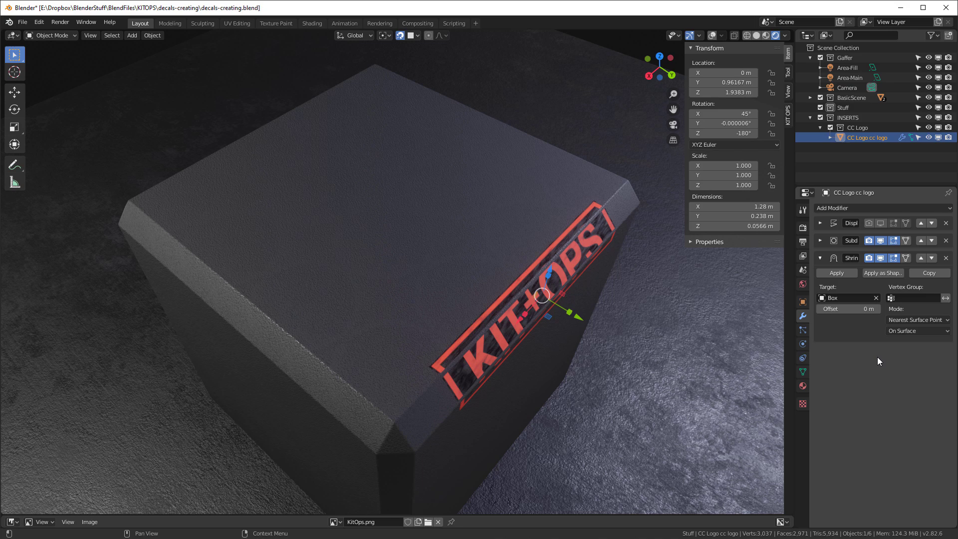
- Set the Shrinkwrap mode to Project and enable its Negative direction
left_click(905, 320)
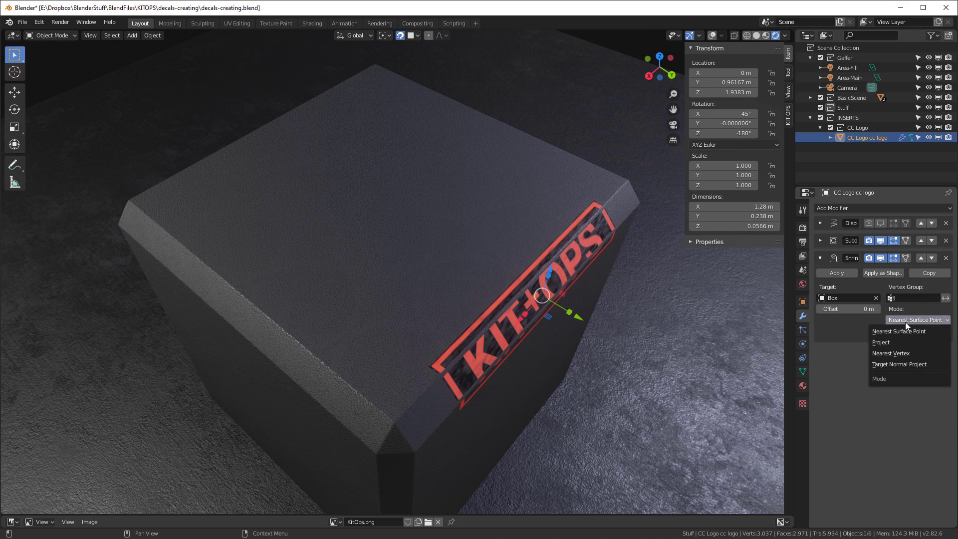
left_click(904, 342)
left_click(856, 364)
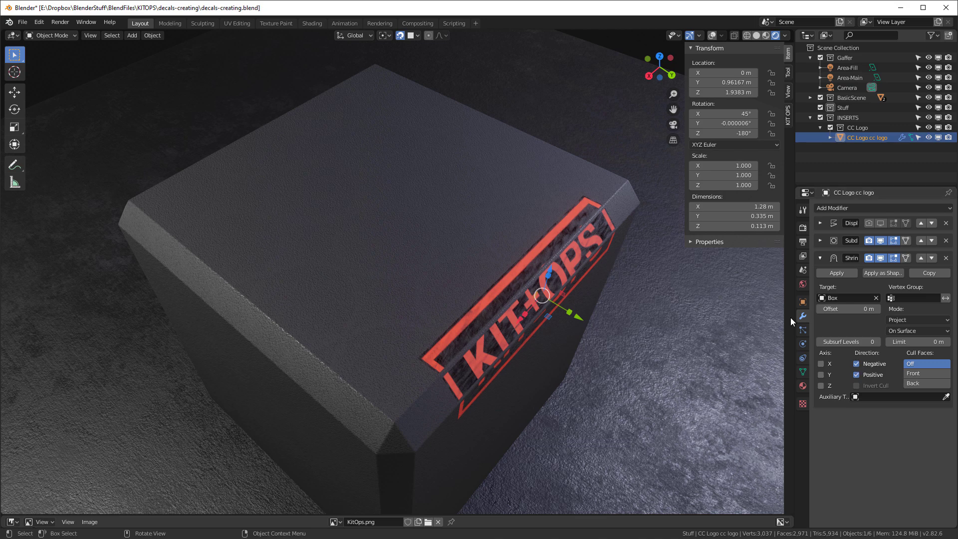
- Turn off snapping and set the Shrinkwrap offset to 0.002 m
key("shift+Tab")
left_click(847, 310)
type("0.002")
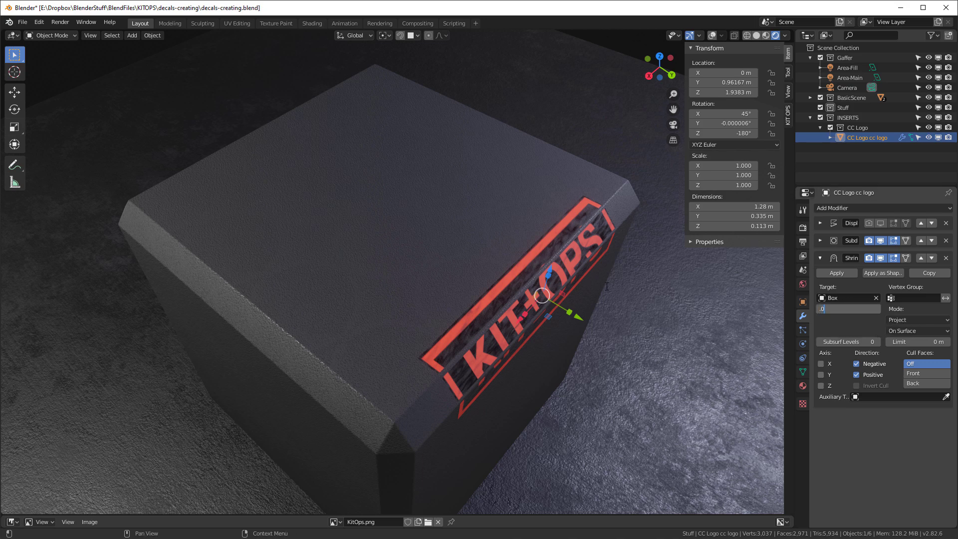
key("Return")
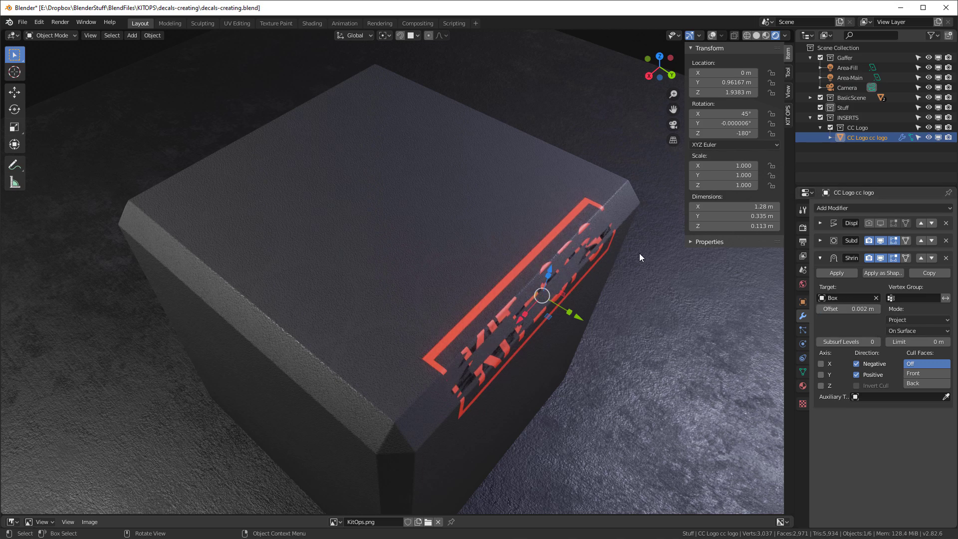
- Switch the transform orientation to Local and move the decal slightly outward from the bevelled edge along its local Z axis
left_click(352, 35)
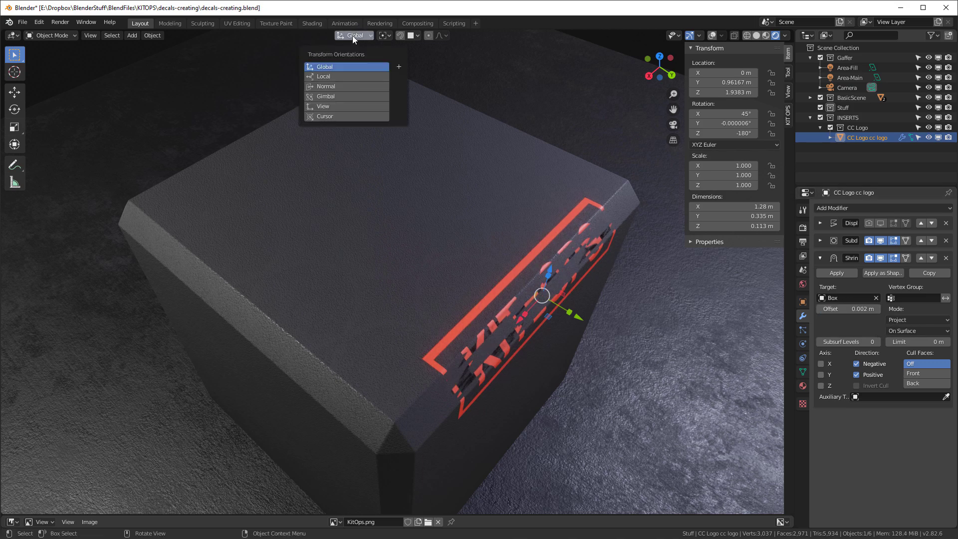
left_click(348, 78)
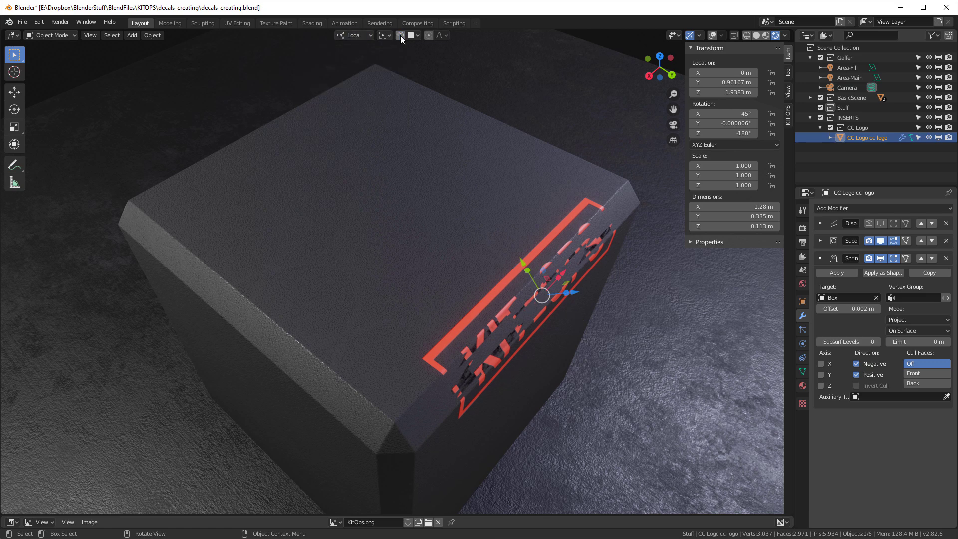
mouse_move(572, 294)
left_mouse_down()
mouse_move(587, 285)
mouse_move(571, 289)
left_mouse_up()
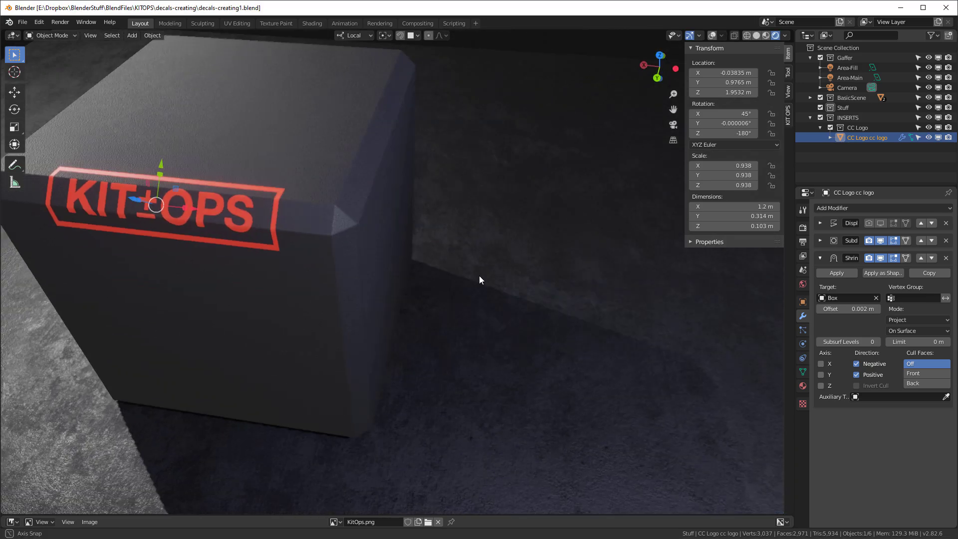
middle_click_drag(479, 279, 544, 274)
scroll(495, 209, "up", 5)
scroll(496, 206, "down", 3)
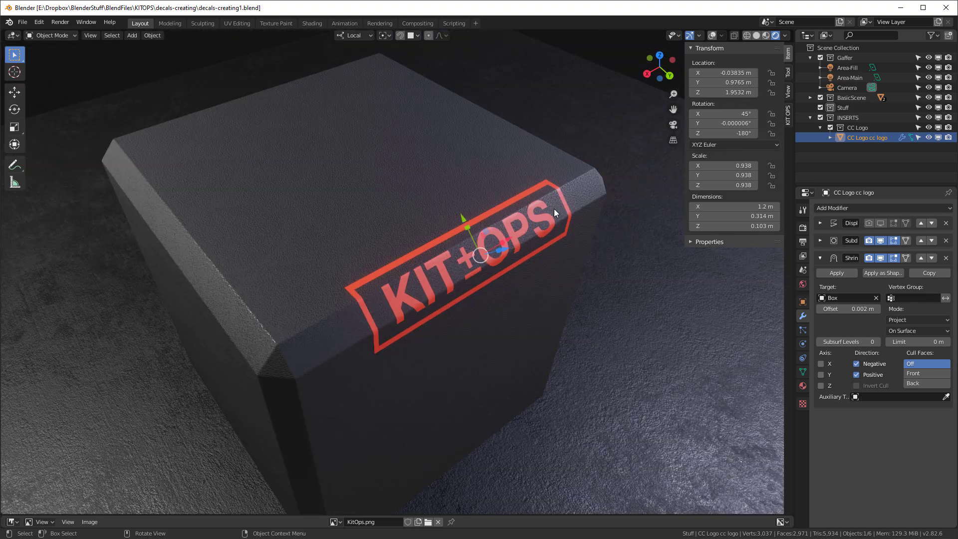
- Enlarge the decal to a scale of about 1.132 and move it onto the box's top face with snapping enabled
key("s")
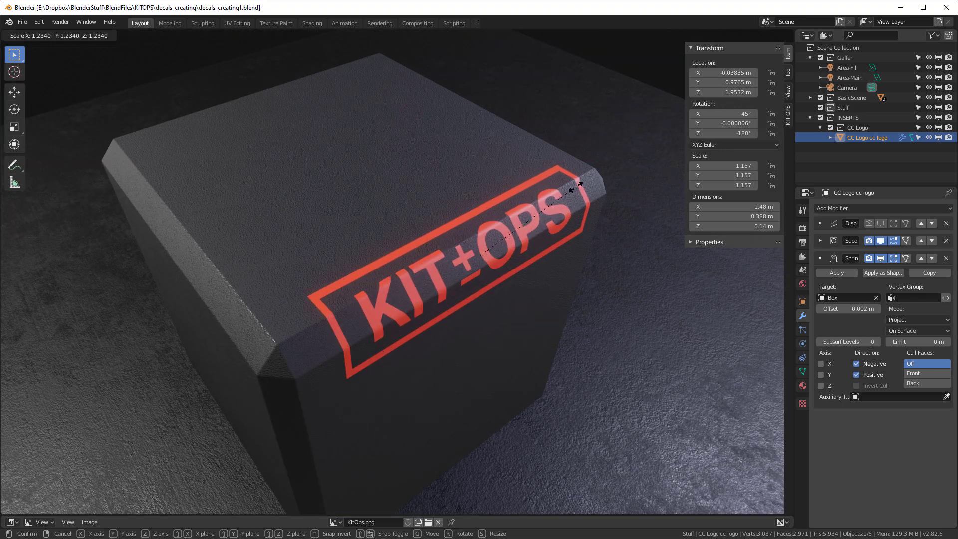
left_click(575, 183)
left_click(400, 35)
mouse_move(402, 203)
middle_mouse_down()
mouse_move(382, 187)
mouse_move(387, 196)
middle_mouse_up()
key("g")
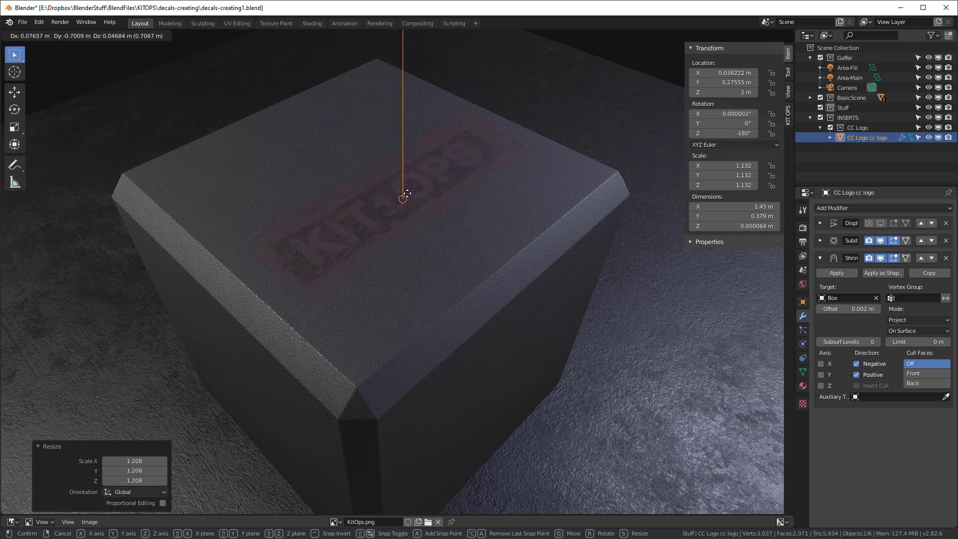
left_click(387, 191)
- Try moving the decal along its local Z axis, and undo the move
mouse_move(442, 246)
middle_mouse_down()
mouse_move(450, 239)
mouse_move(441, 244)
middle_mouse_up()
left_click_drag(388, 134, 429, 215)
key("ctrl+z")
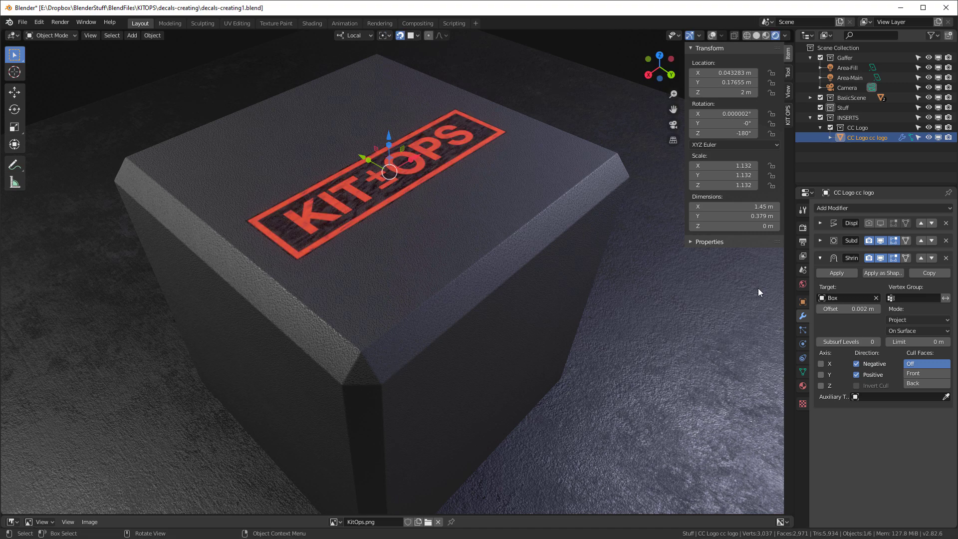
- Try a Shrinkwrap offset of 0.02 m on the decal, and undo the change
left_click(858, 309)
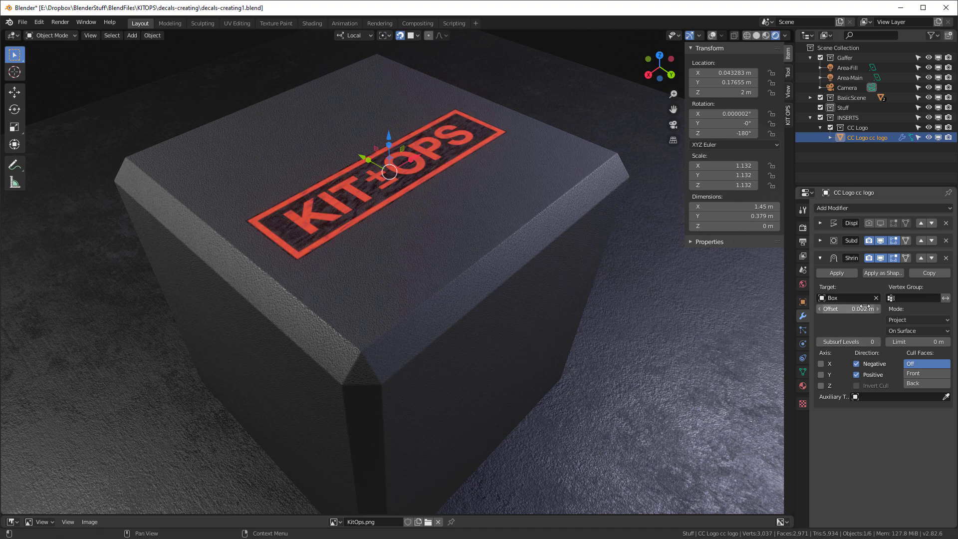
key("ctrl+a")
type("0.02")
key("Return")
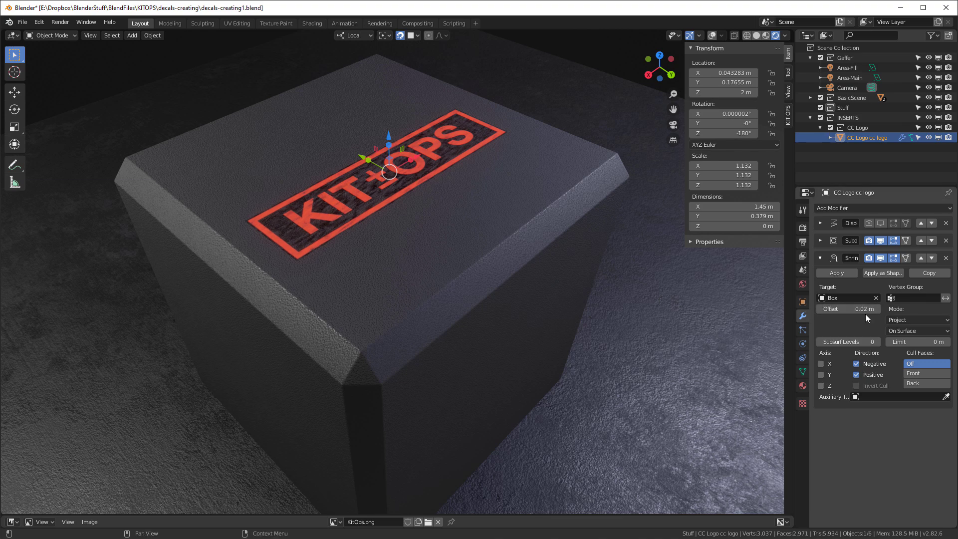
key("ctrl+z")
- Re-enable the Displace modifier in viewport and render, and move the decal onto the box's adjacent bevelled edge on the +X side
left_click(880, 223)
left_click(869, 223)
middle_click_drag(449, 210, 411, 191)
scroll(409, 193, "up", 3)
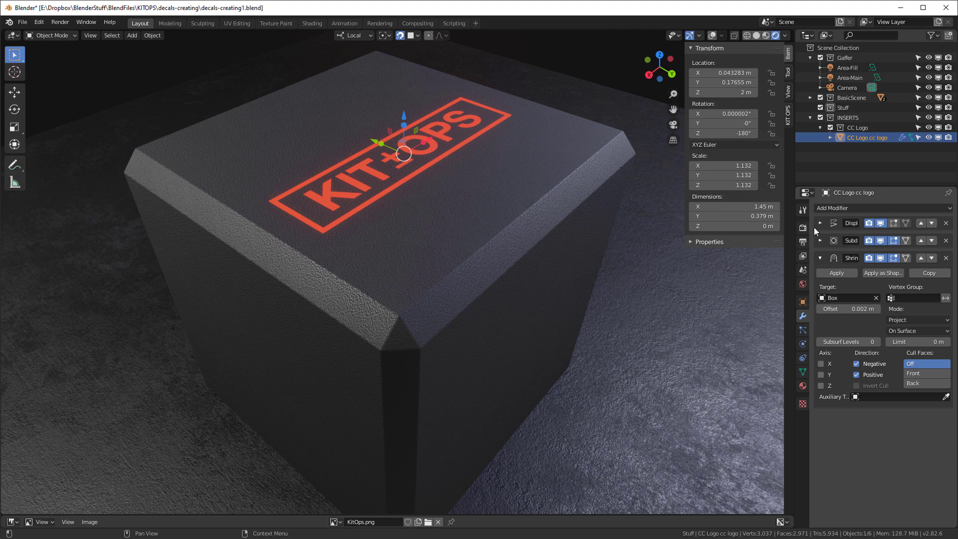
key("g")
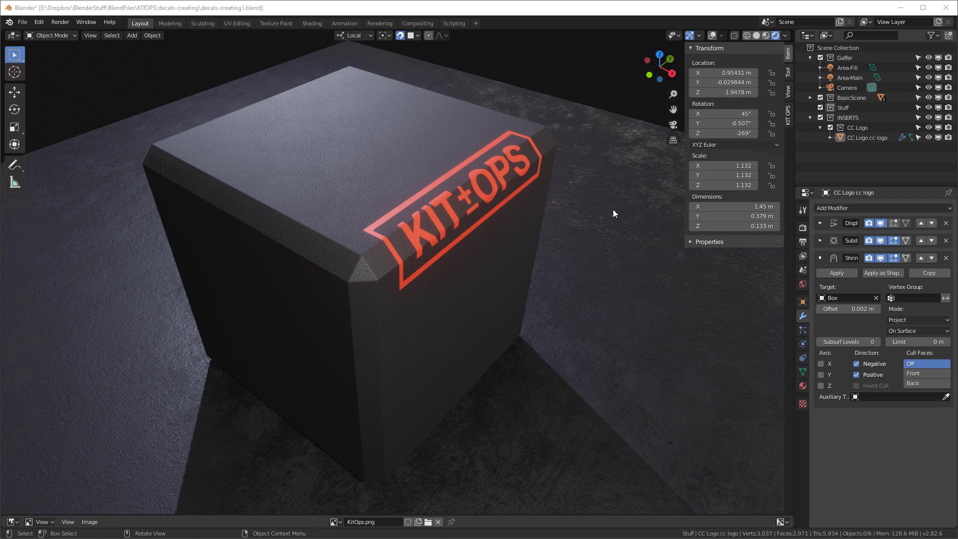
- Choose the CC Logo INSERT from the SC Clasik corp KPACK, and select the box with viewport overlays shown
left_click(787, 118)
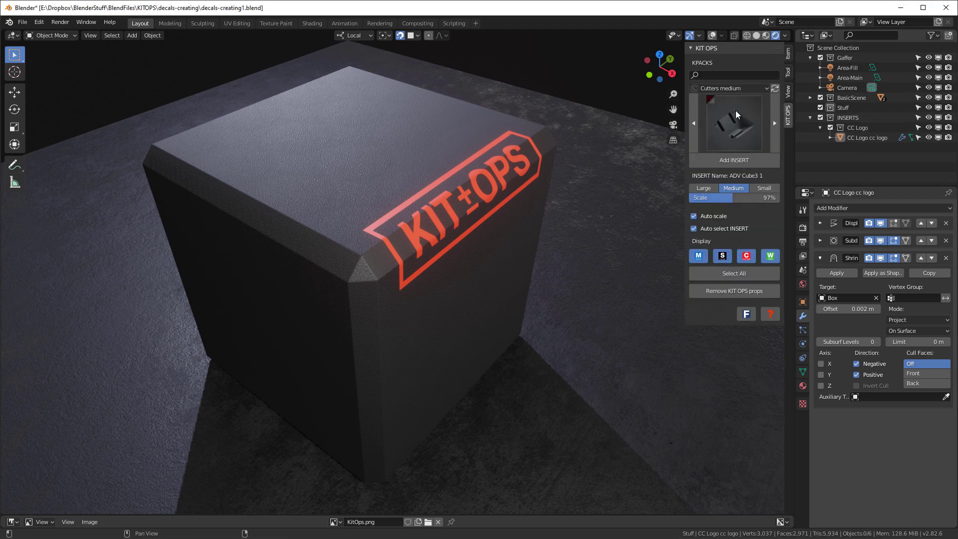
left_click(728, 89)
left_click(728, 88)
left_click(734, 123)
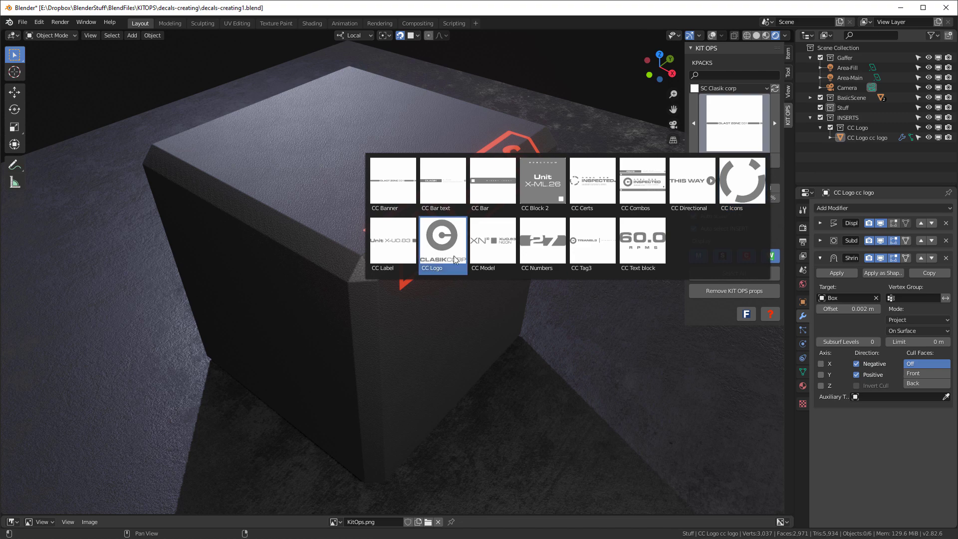
left_click(454, 257)
left_click(328, 128)
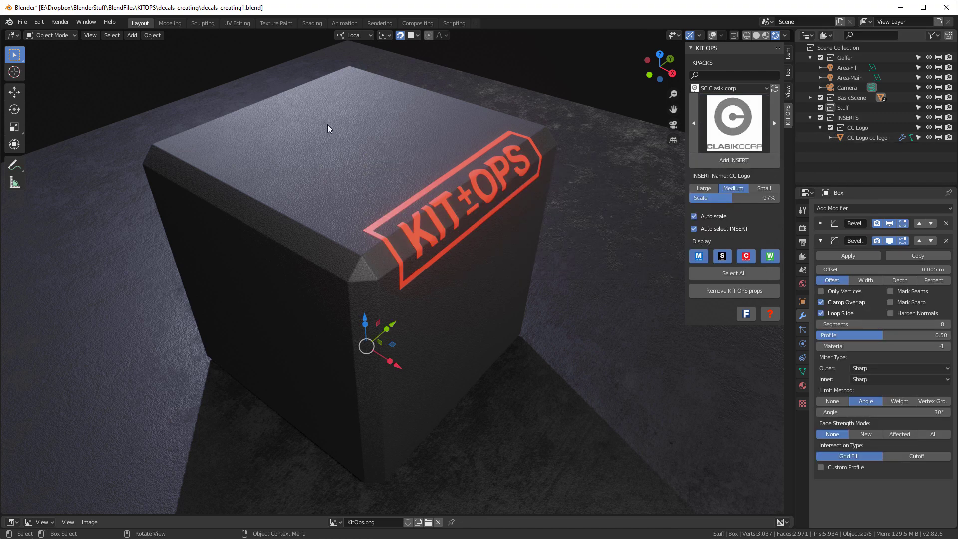
left_click(712, 35)
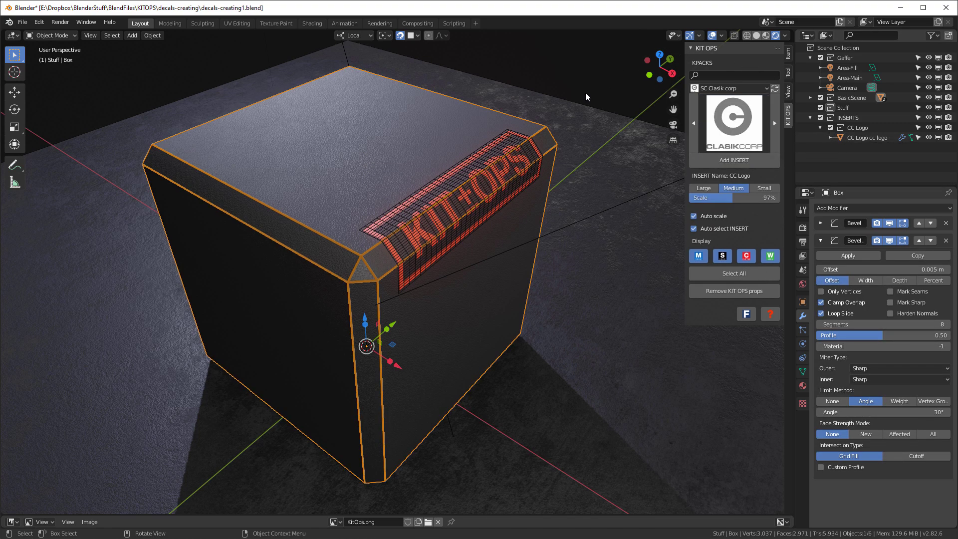
- Try to add the CC Logo INSERT to the box's top face, and undo it
left_click(736, 161)
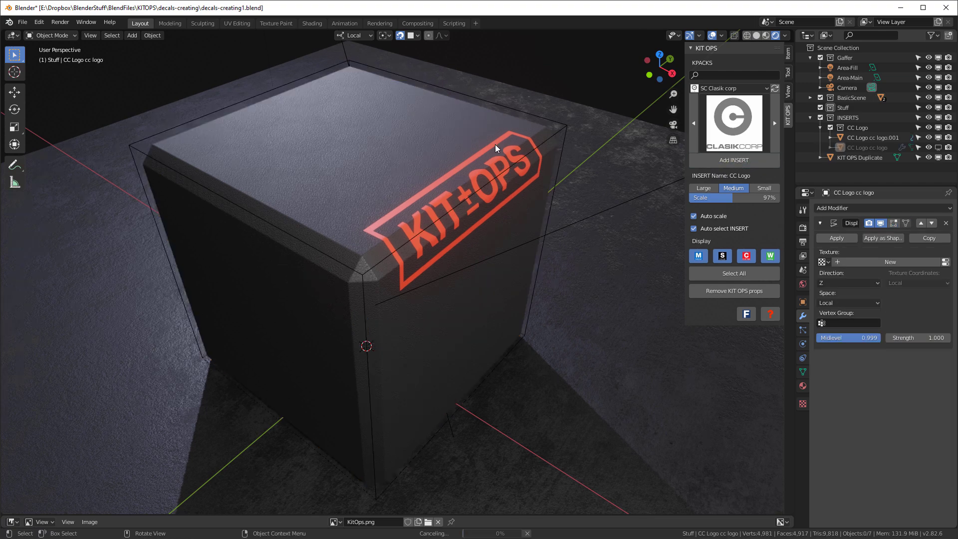
left_click(352, 127)
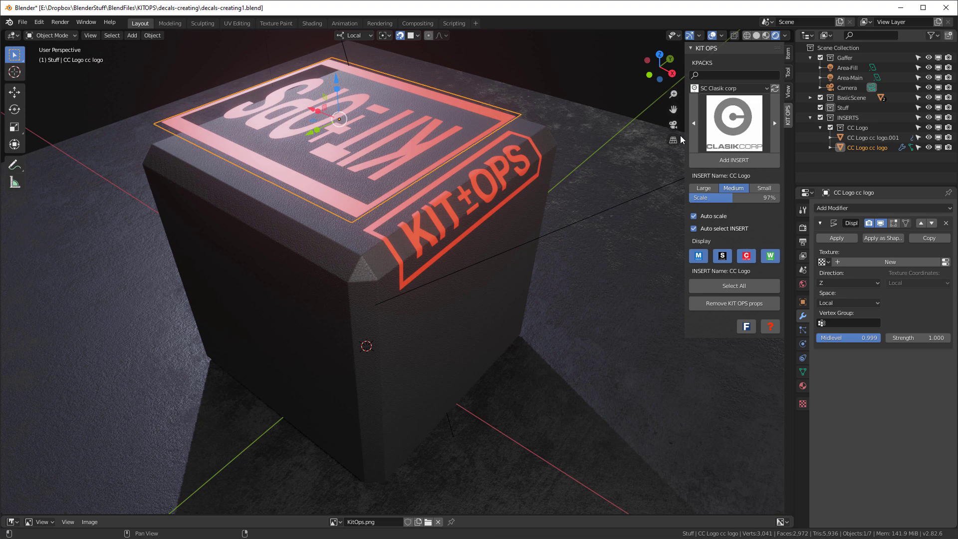
key("ctrl+z")
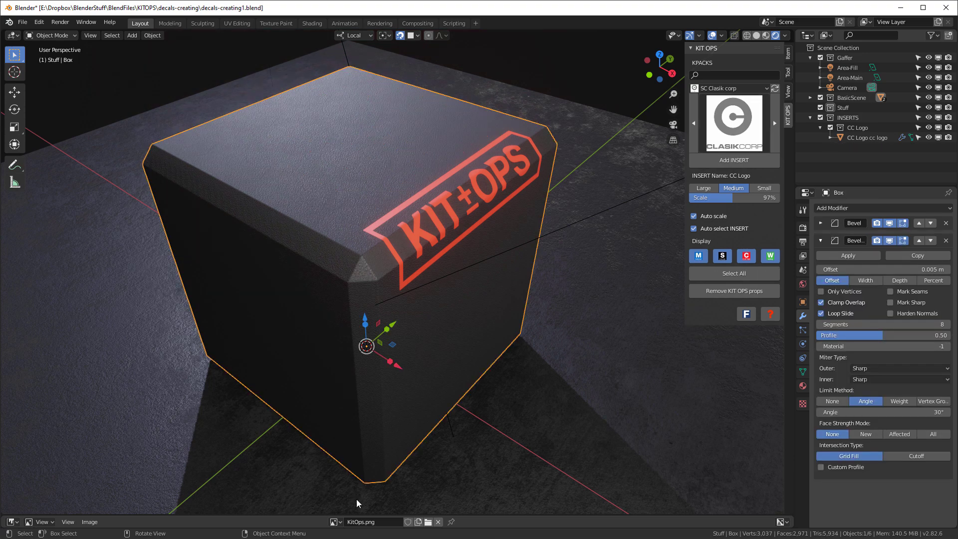
- Rename the KIT OPS decal's material to CC Logo2
left_click(803, 385)
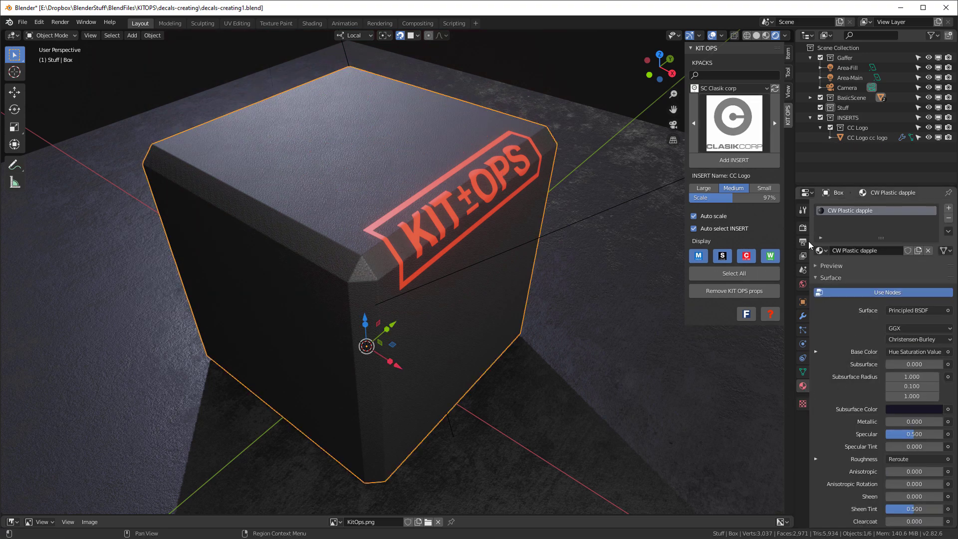
left_click(513, 160)
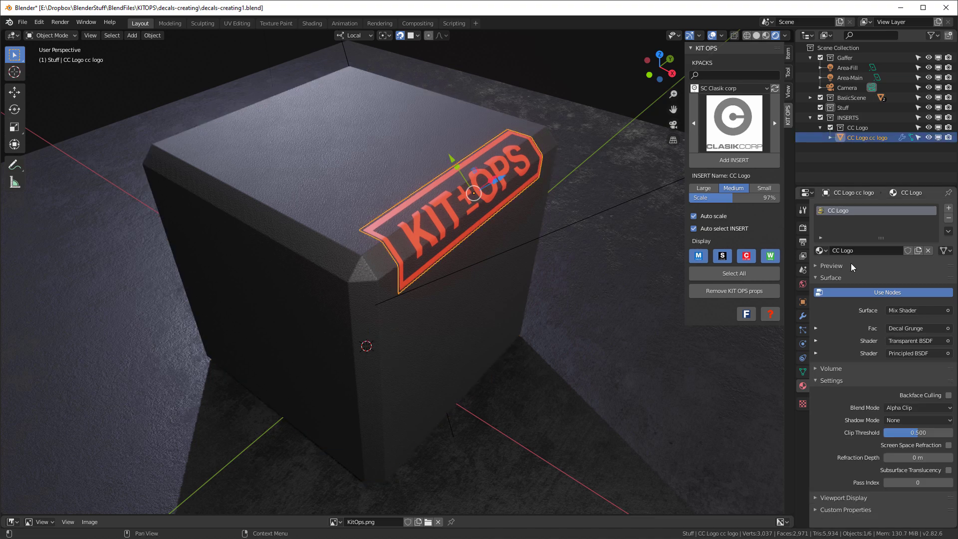
key("End")
type("2")
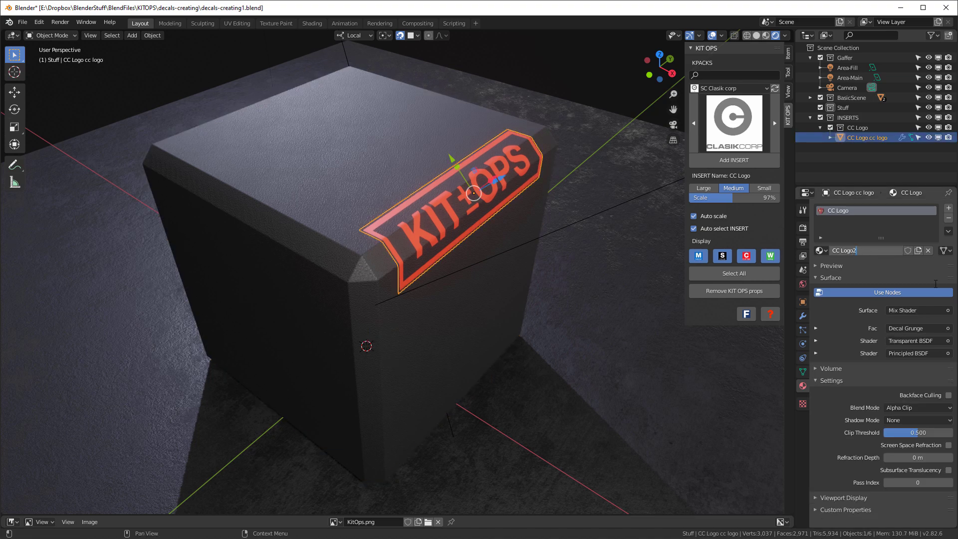
key("Return")
- Add the CC Logo INSERT to the box's top face and scale it by 0.631
left_click(433, 145)
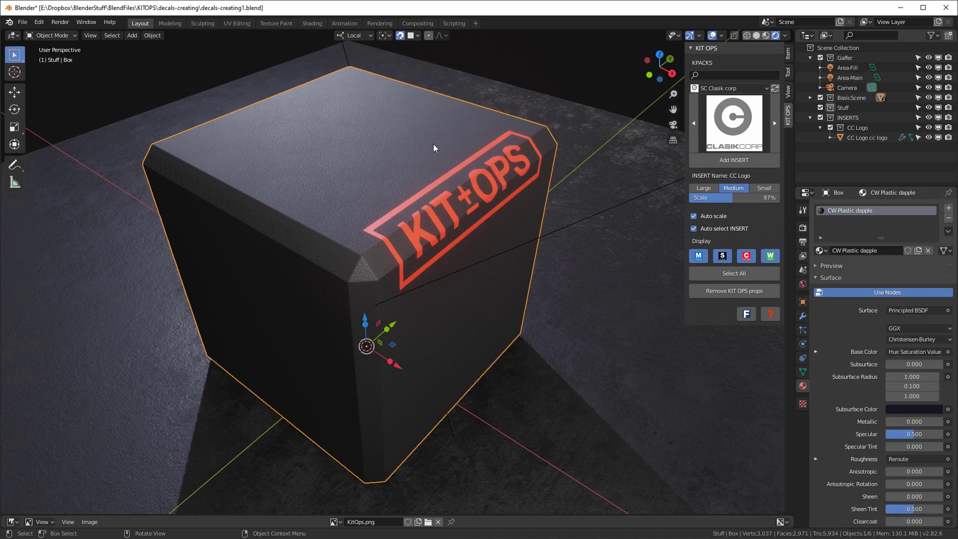
left_click(726, 156)
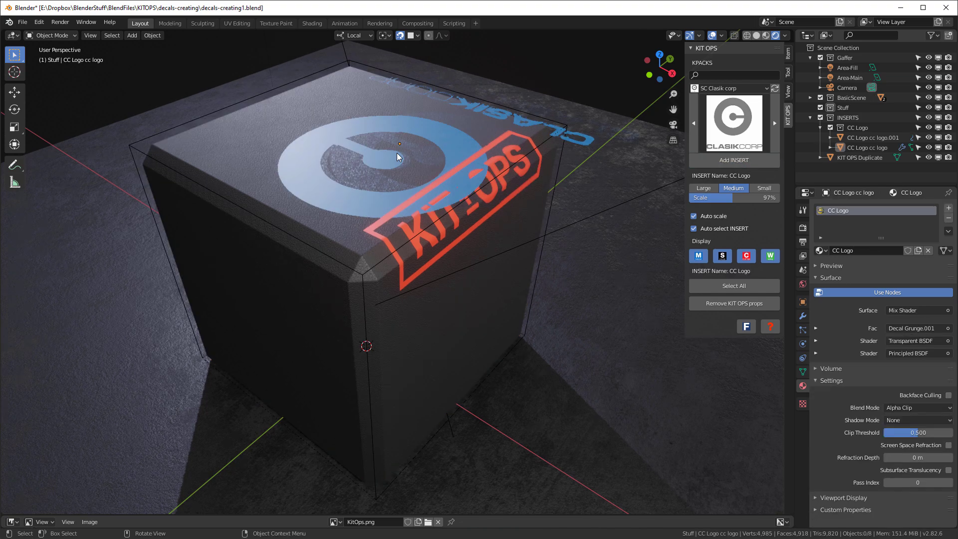
left_click(329, 144)
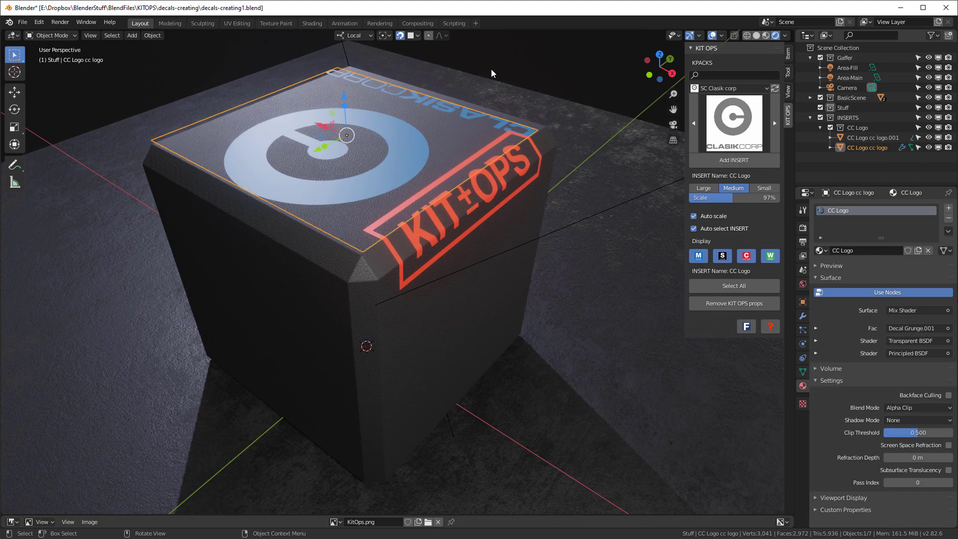
middle_click_drag(490, 69, 530, 109)
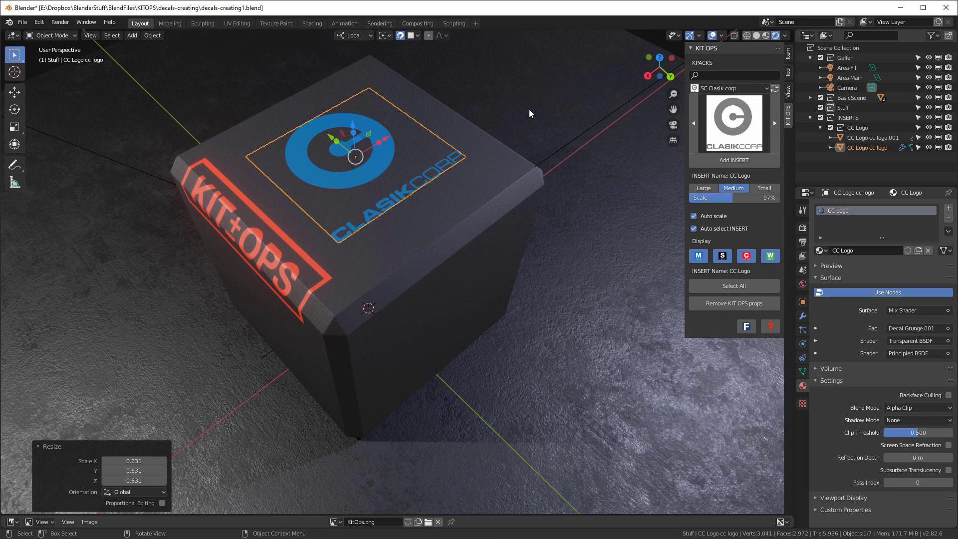